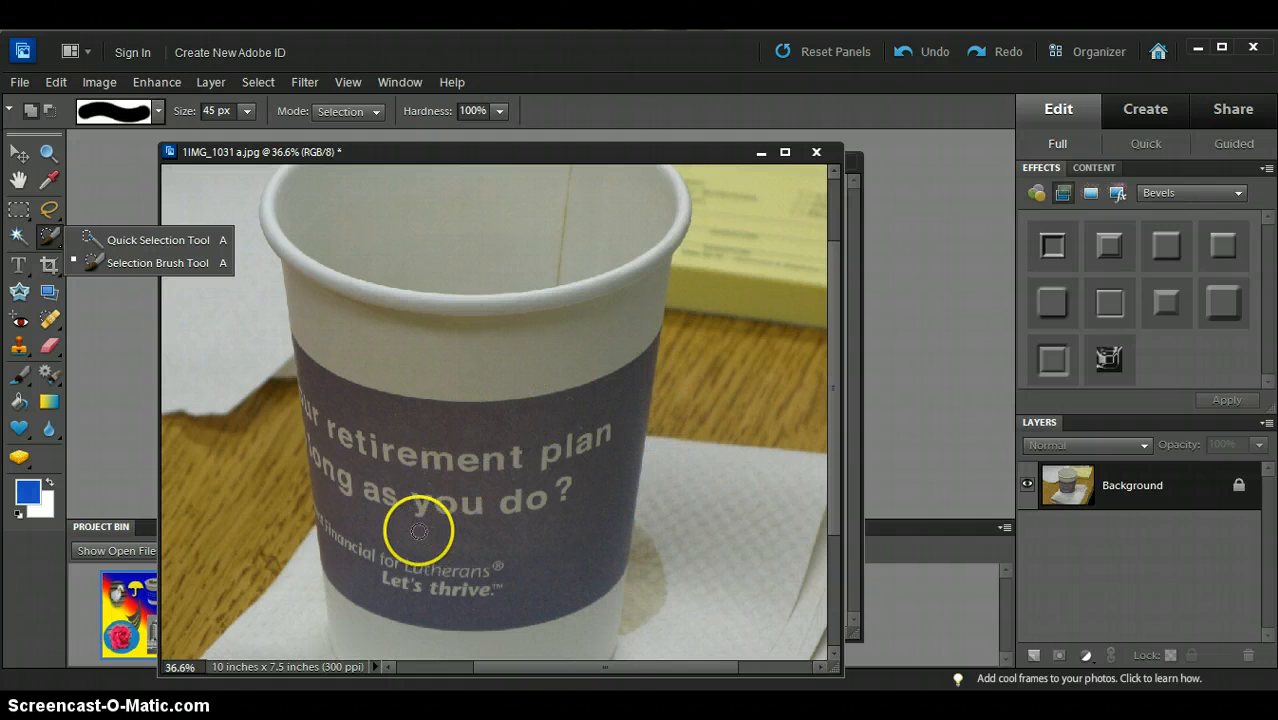
- Paint a selection down the left edge of the cup's purple sleeve with the 45 px Selection Brush
{"action": "scroll", "coordinate": [400, 594], "scroll_direction": "up", "scroll_amount": 1}
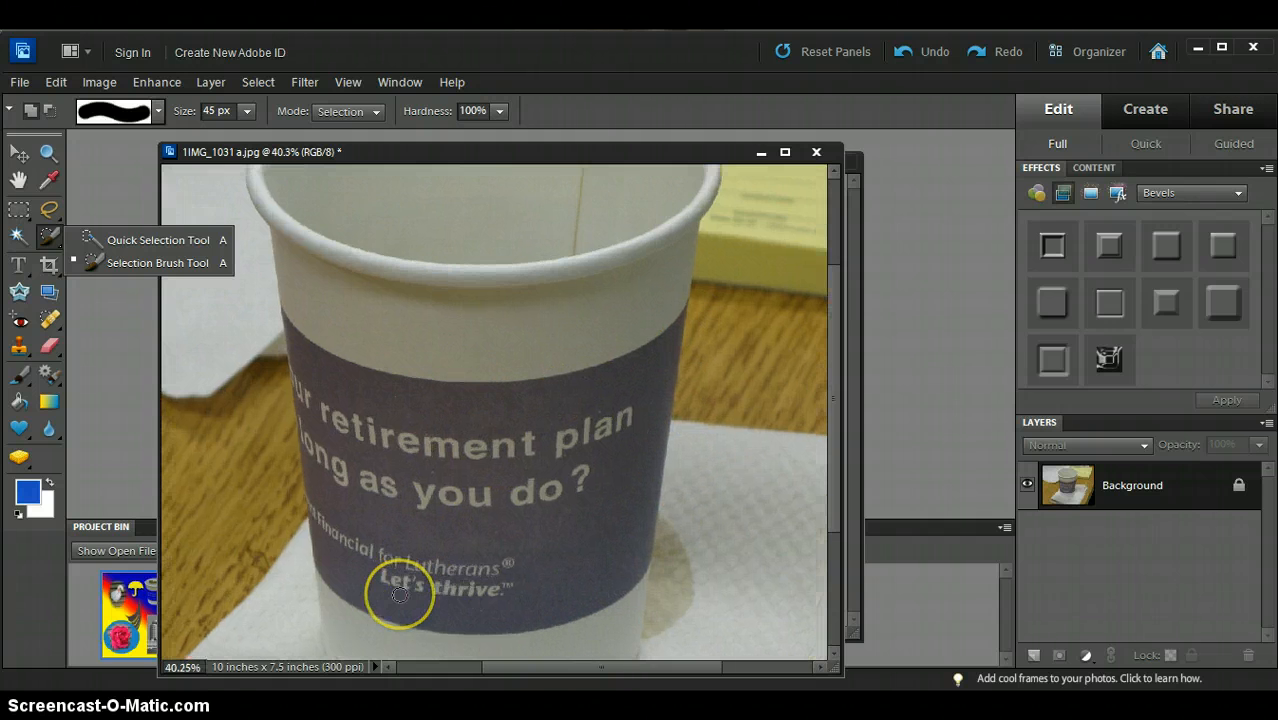
{"action": "scroll", "coordinate": [408, 540], "scroll_direction": "up", "scroll_amount": 3}
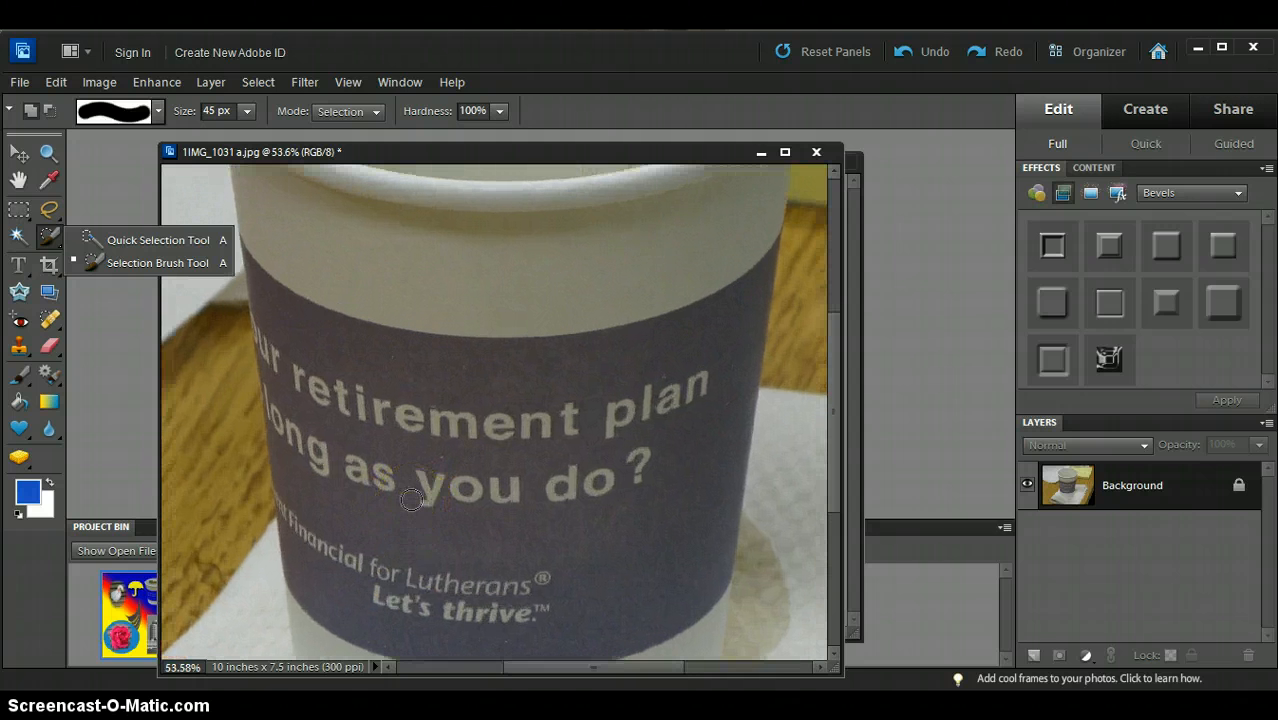
{"action": "scroll", "coordinate": [411, 500], "scroll_direction": "up", "scroll_amount": 4}
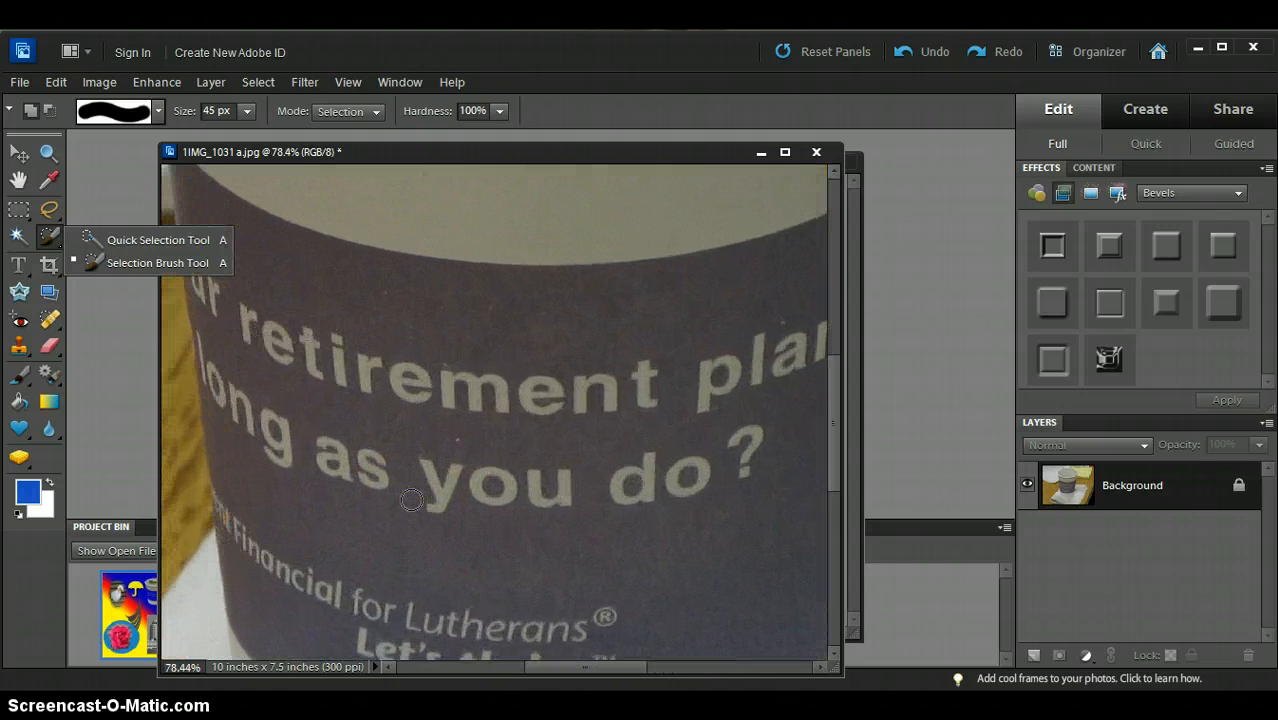
{"action": "key", "text": "space"}
{"action": "mouse_move", "coordinate": [319, 464]}
{"action": "left_mouse_down"}
{"action": "mouse_move", "coordinate": [448, 464]}
{"action": "mouse_move", "coordinate": [513, 398]}
{"action": "mouse_move", "coordinate": [505, 459]}
{"action": "mouse_move", "coordinate": [531, 545]}
{"action": "left_mouse_up"}
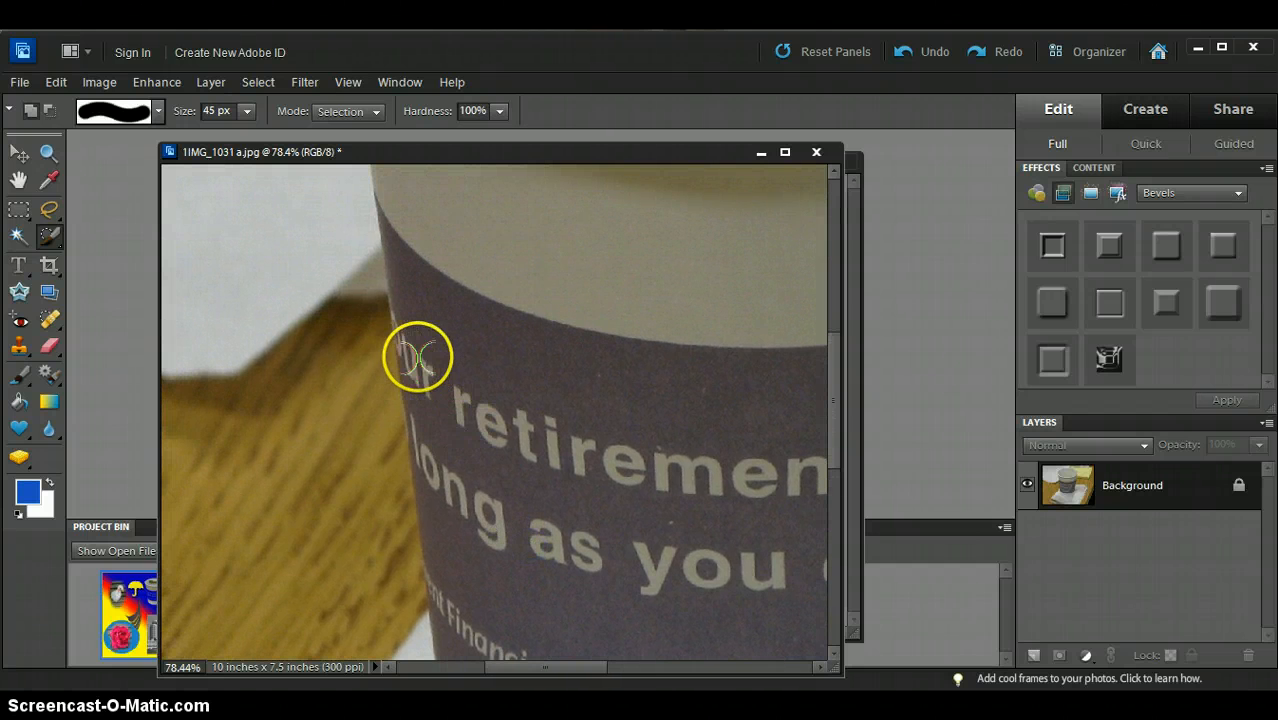
{"action": "left_click", "coordinate": [405, 293]}
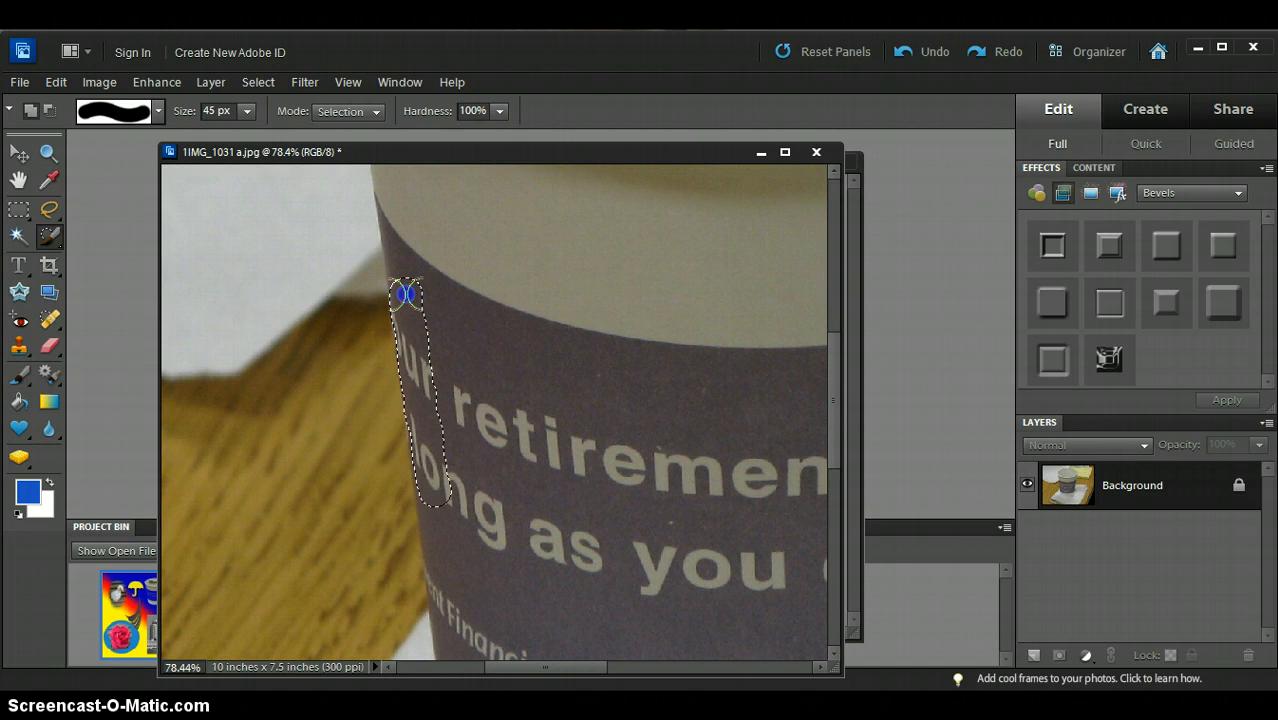
{"action": "left_click_drag", "start_coordinate": [405, 293], "coordinate": [443, 563]}
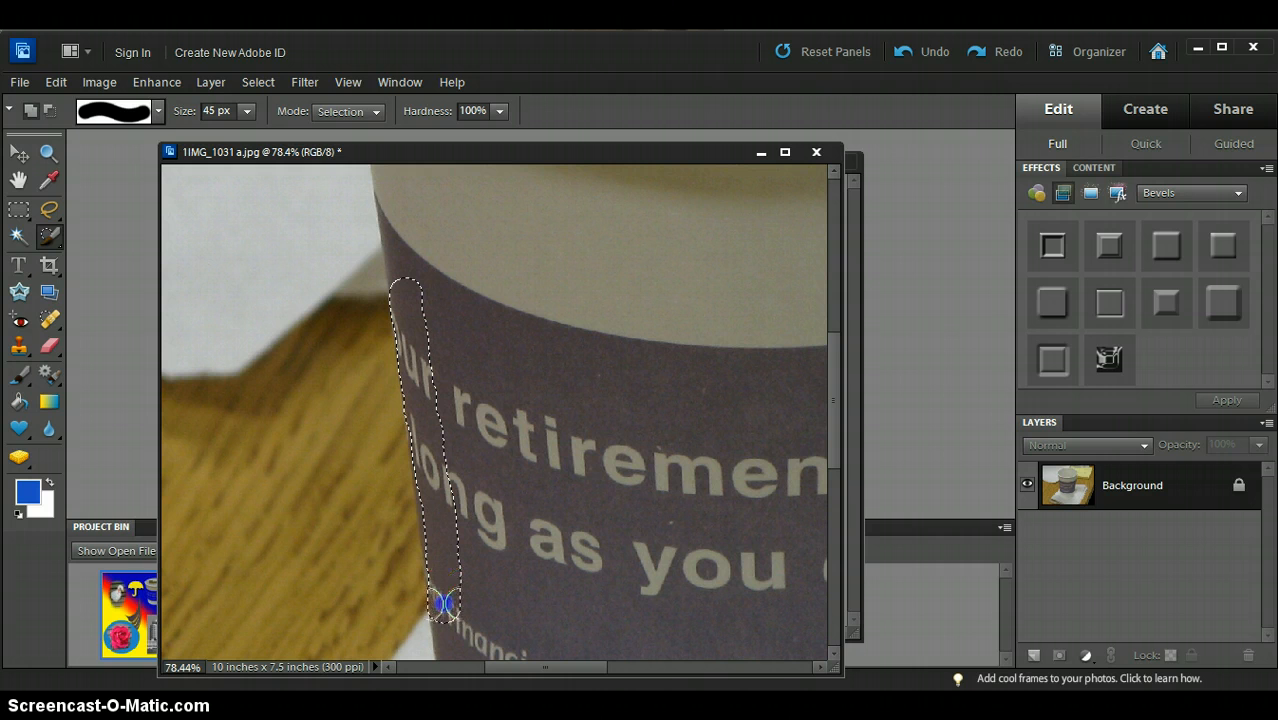
- Extend the selection from the sleeve's upper-left area along its curved upper edge toward the middle of the cup
{"action": "left_click", "coordinate": [416, 280]}
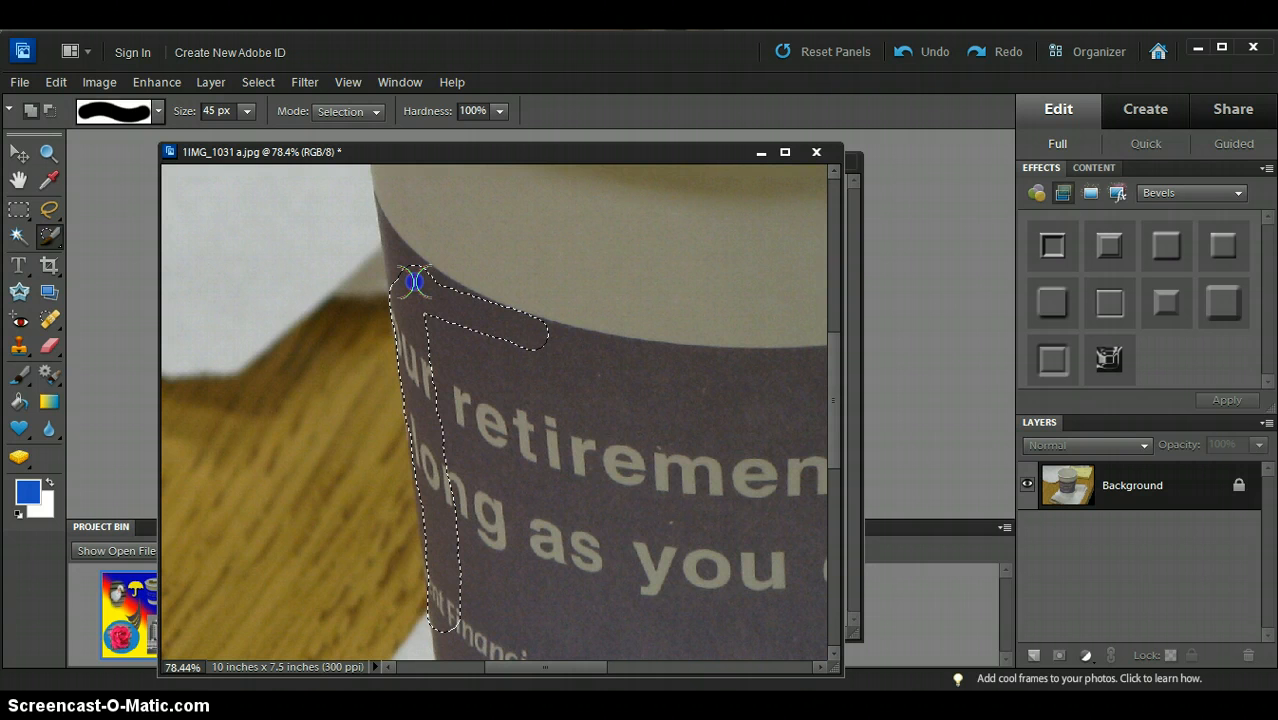
{"action": "left_click_drag", "start_coordinate": [607, 352], "coordinate": [785, 365]}
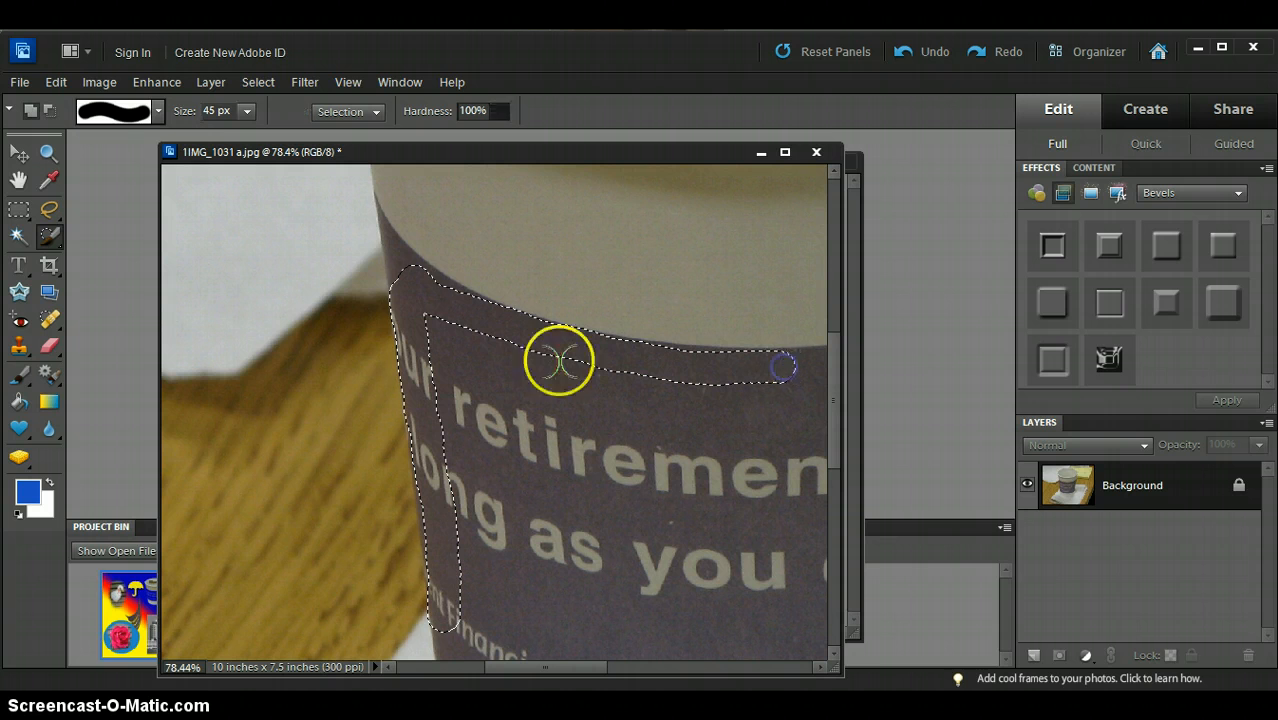
{"action": "left_click", "coordinate": [410, 270]}
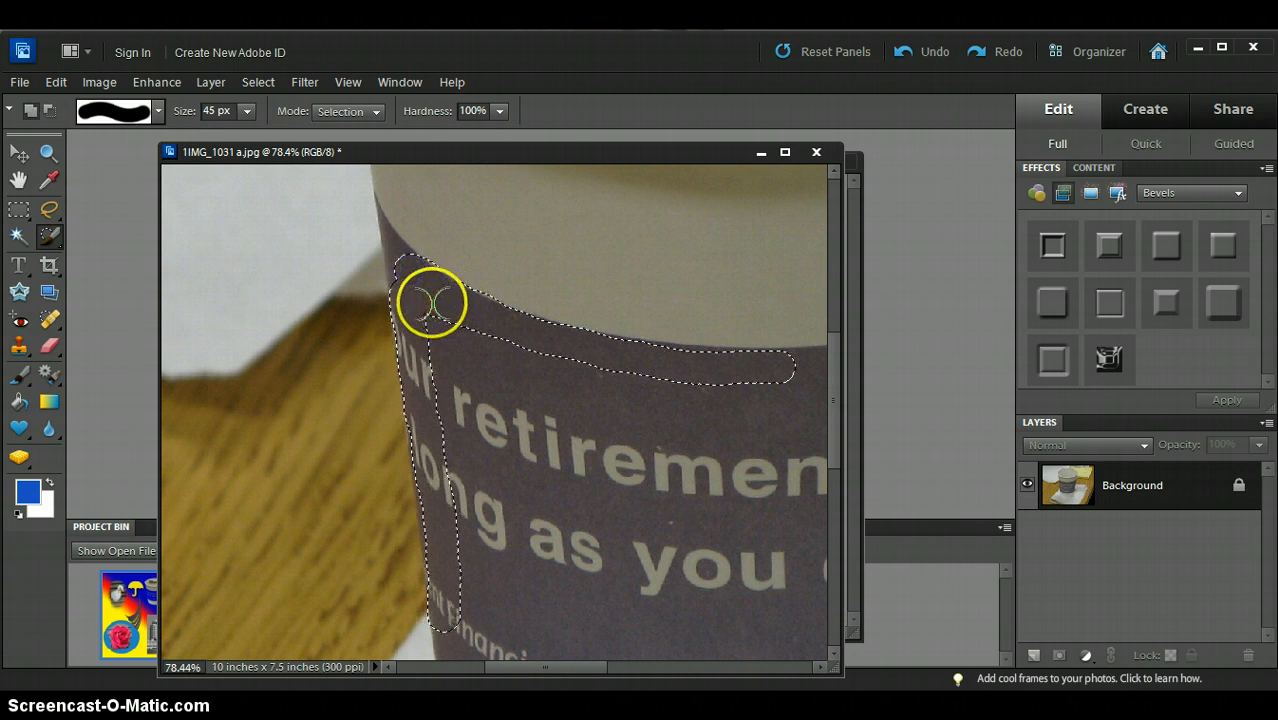
- Reduce the selection brush to 10 px and add the narrow upper-left corner of the sleeve to the selection
{"action": "key", "text": "["}
{"action": "key", "text": "bracketleft"}
{"action": "key", "text": "bracketleft"}
{"action": "key", "text": "bracketleft"}
{"action": "key", "text": "bracketleft"}
{"action": "key", "text": "bracketleft"}
{"action": "key", "text": "bracketleft"}
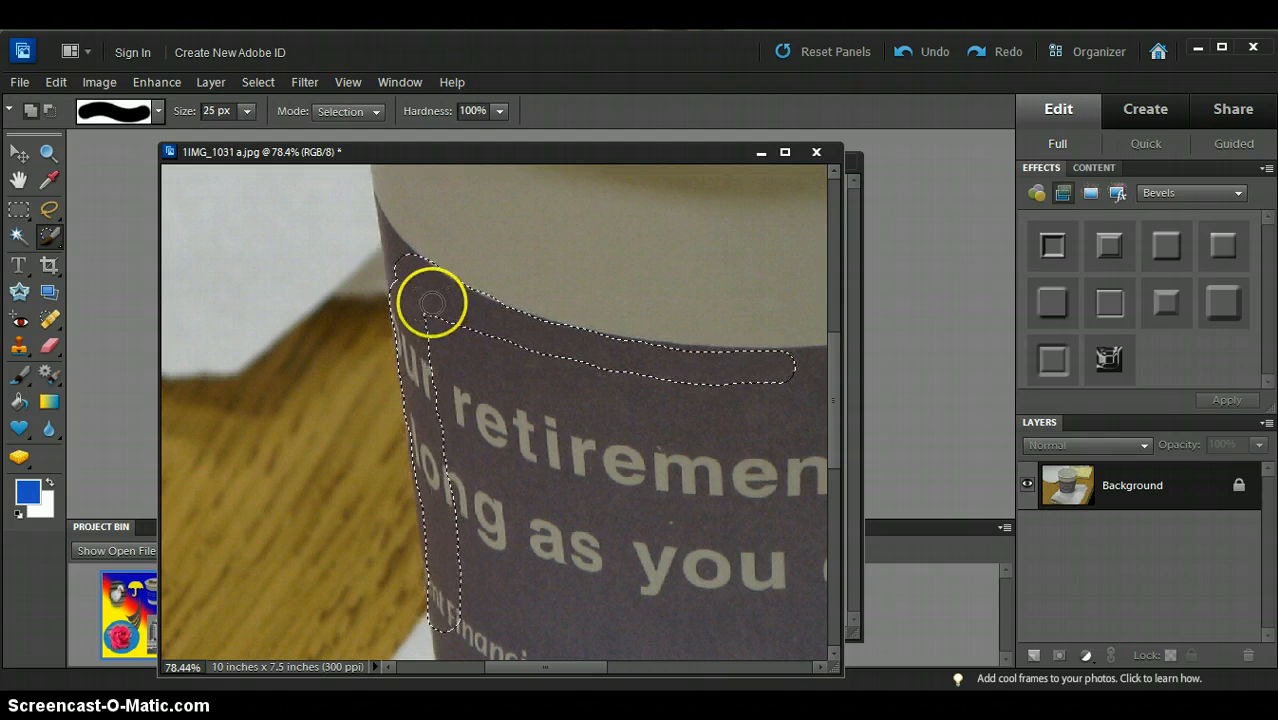
{"action": "left_click", "coordinate": [385, 228]}
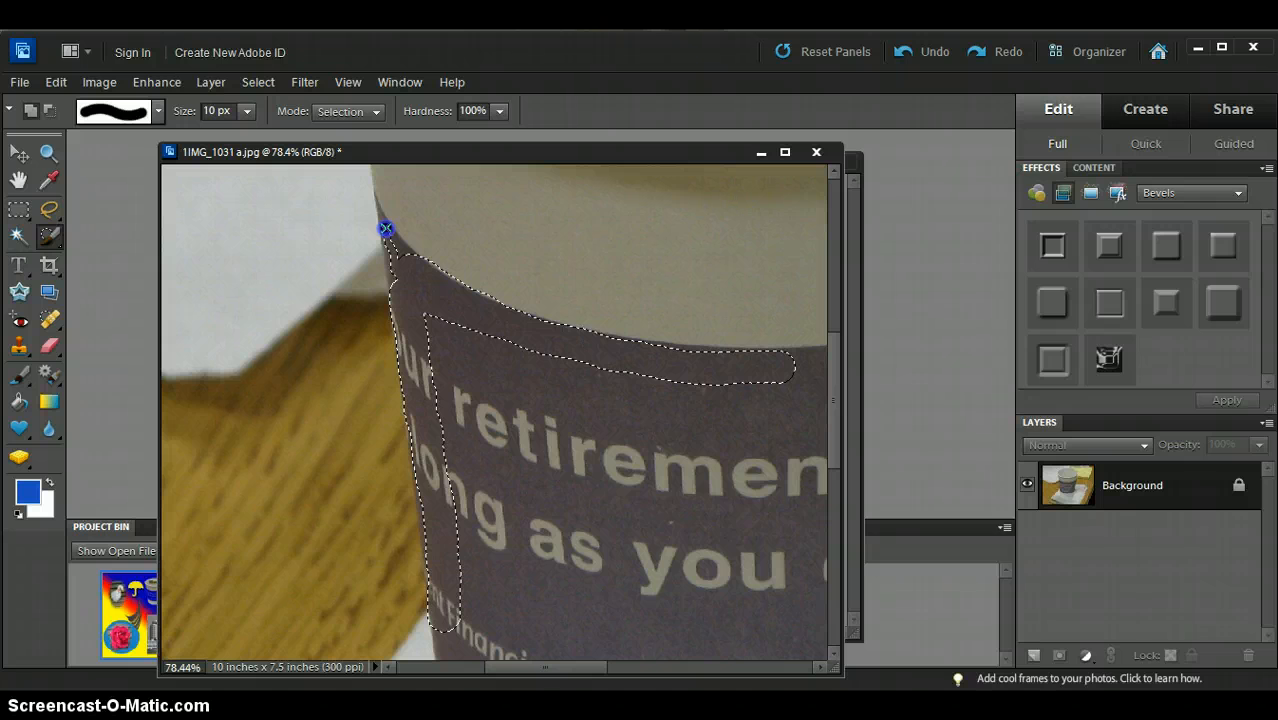
{"action": "left_click_drag", "start_coordinate": [383, 251], "coordinate": [385, 220]}
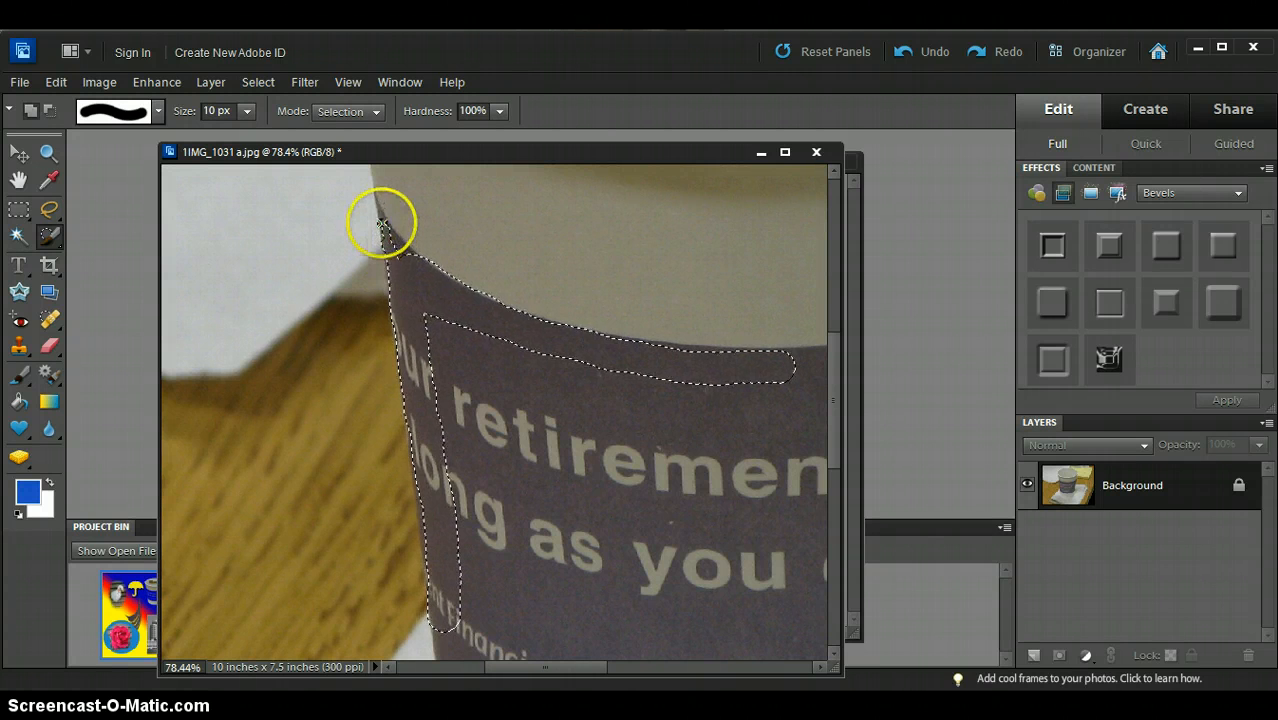
- Fill the unselected gap inside the sleeve's upper-left corner and extend the selection further toward its tip
{"action": "scroll", "coordinate": [379, 221], "scroll_direction": "up", "scroll_amount": 6}
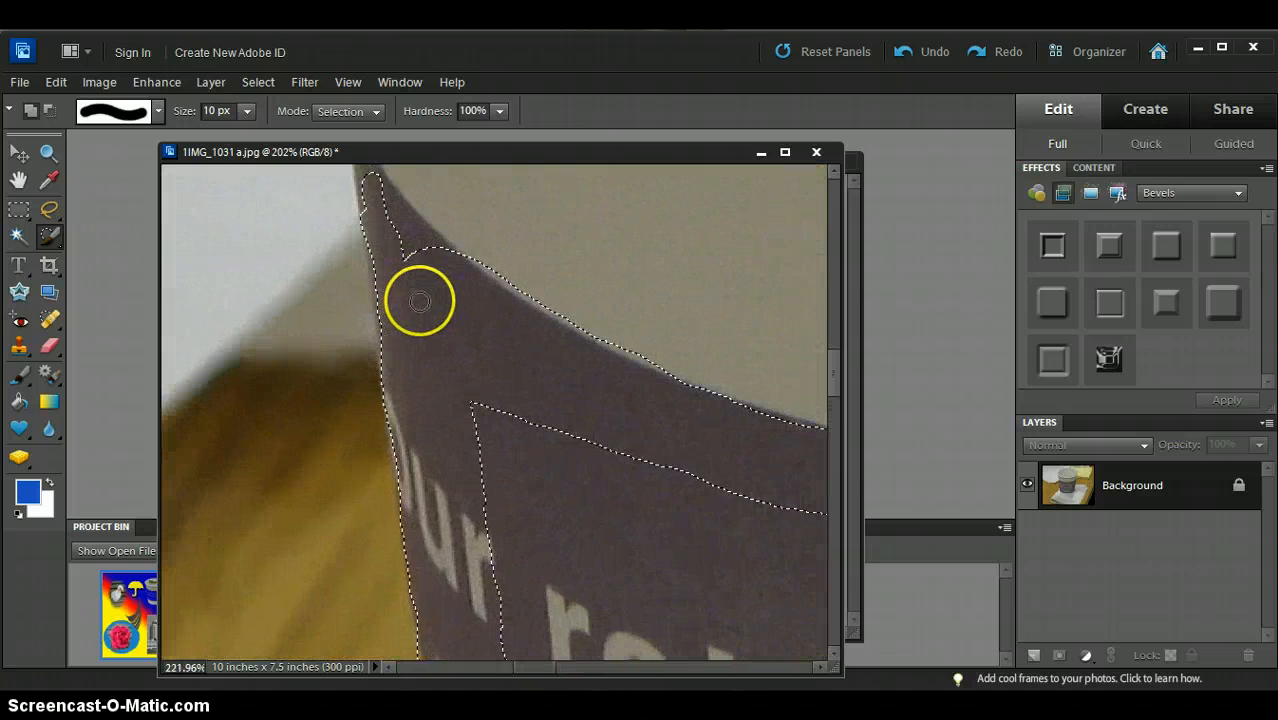
{"action": "scroll", "coordinate": [410, 291], "scroll_direction": "up", "scroll_amount": 1}
{"action": "left_click_drag", "start_coordinate": [411, 305], "coordinate": [474, 502]}
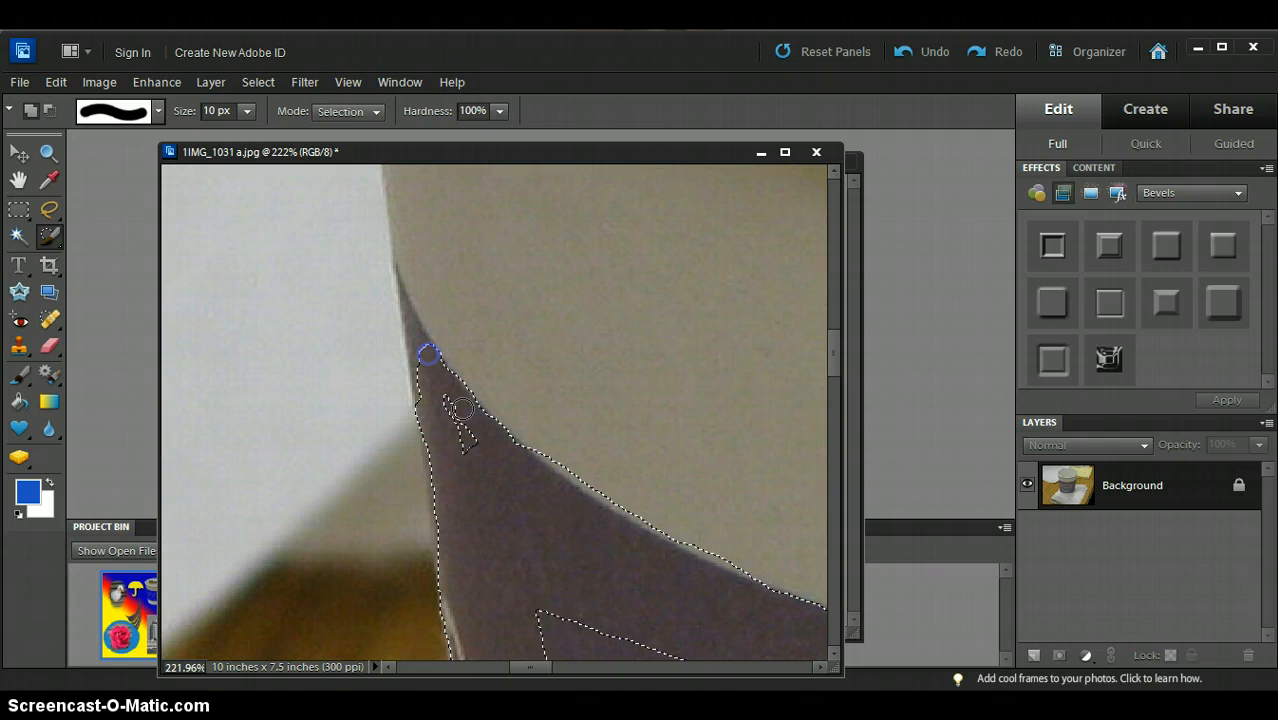
{"action": "mouse_move", "coordinate": [461, 408]}
{"action": "left_mouse_down"}
{"action": "mouse_move", "coordinate": [438, 395]}
{"action": "mouse_move", "coordinate": [413, 333]}
{"action": "left_mouse_up"}
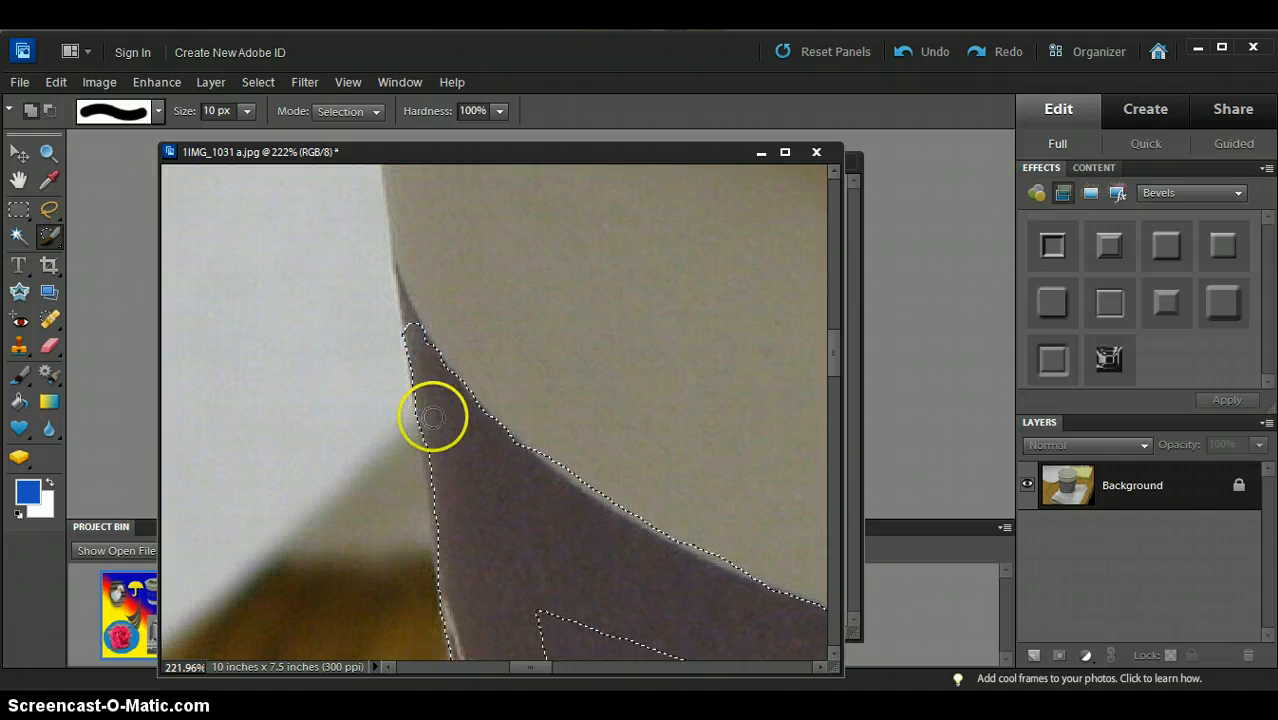
- Reduce the selection brush to 7 px and add the pointed tip of the sleeve's upper-left corner
{"action": "key", "text": "bracketleft"}
{"action": "key", "text": "bracketleft"}
{"action": "left_click_drag", "start_coordinate": [432, 408], "coordinate": [405, 297]}
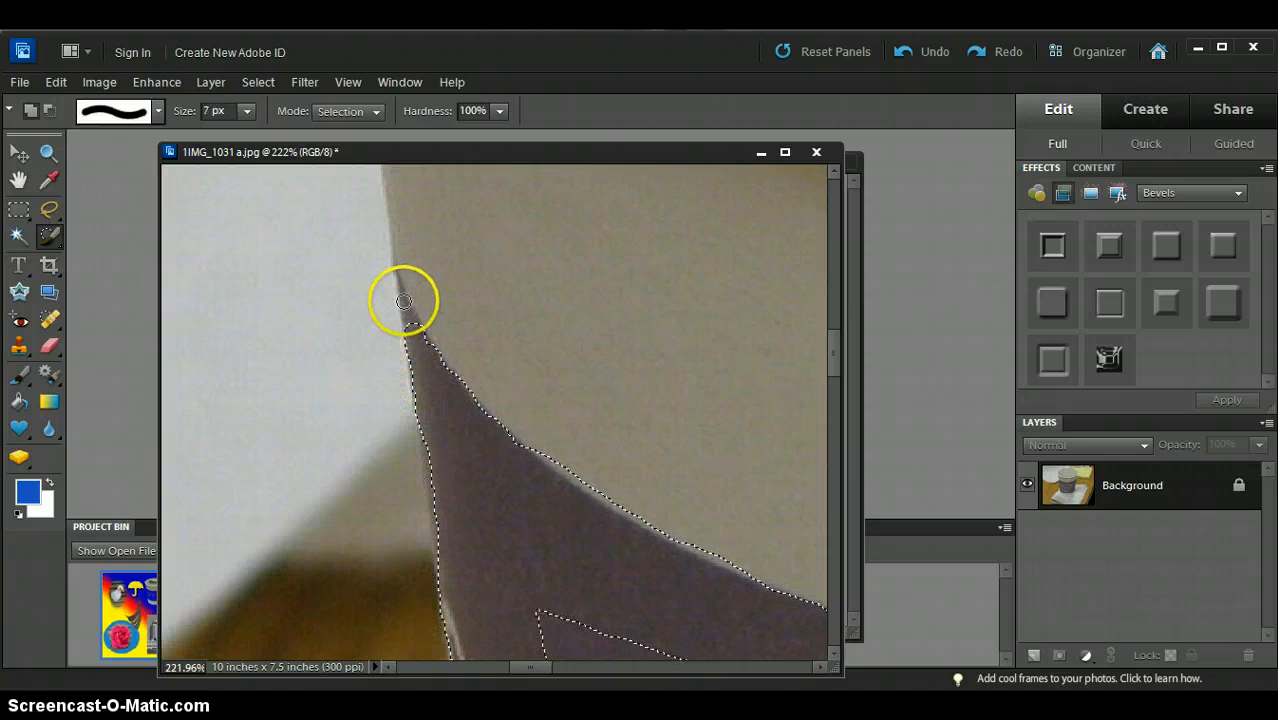
{"action": "key", "text": "bracketleft"}
{"action": "left_click", "coordinate": [409, 311]}
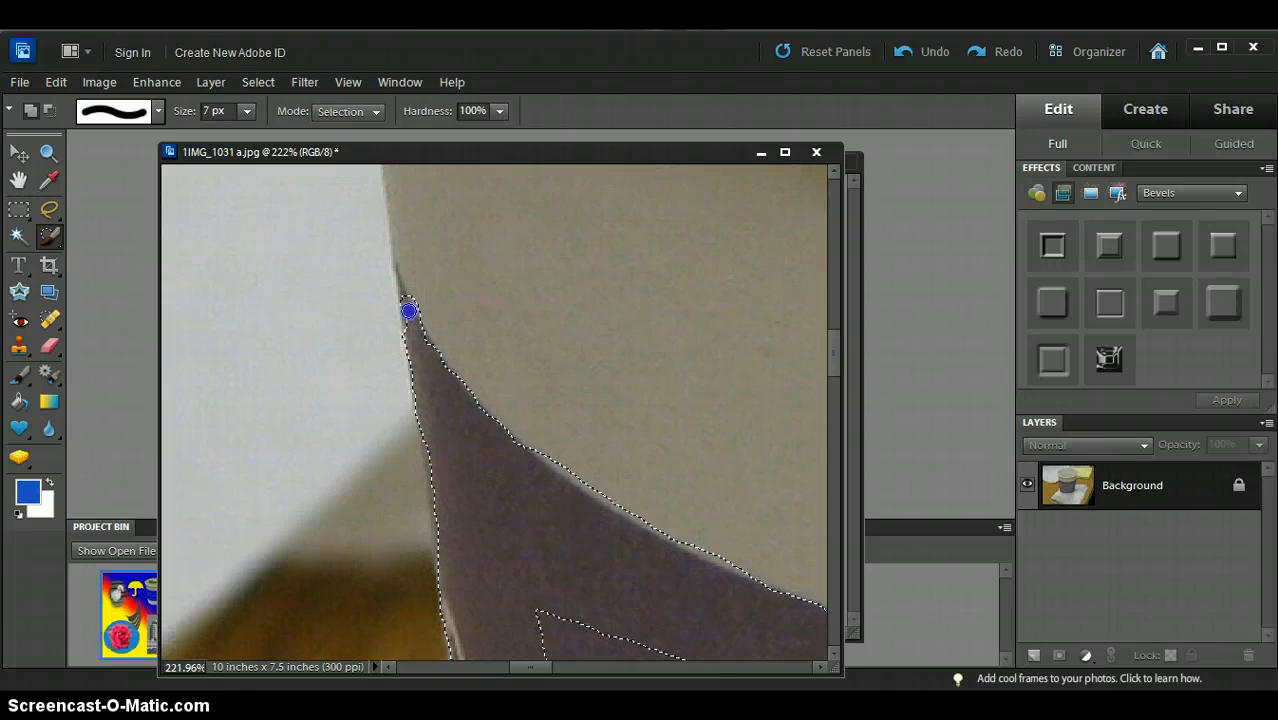
{"action": "left_click", "coordinate": [427, 428]}
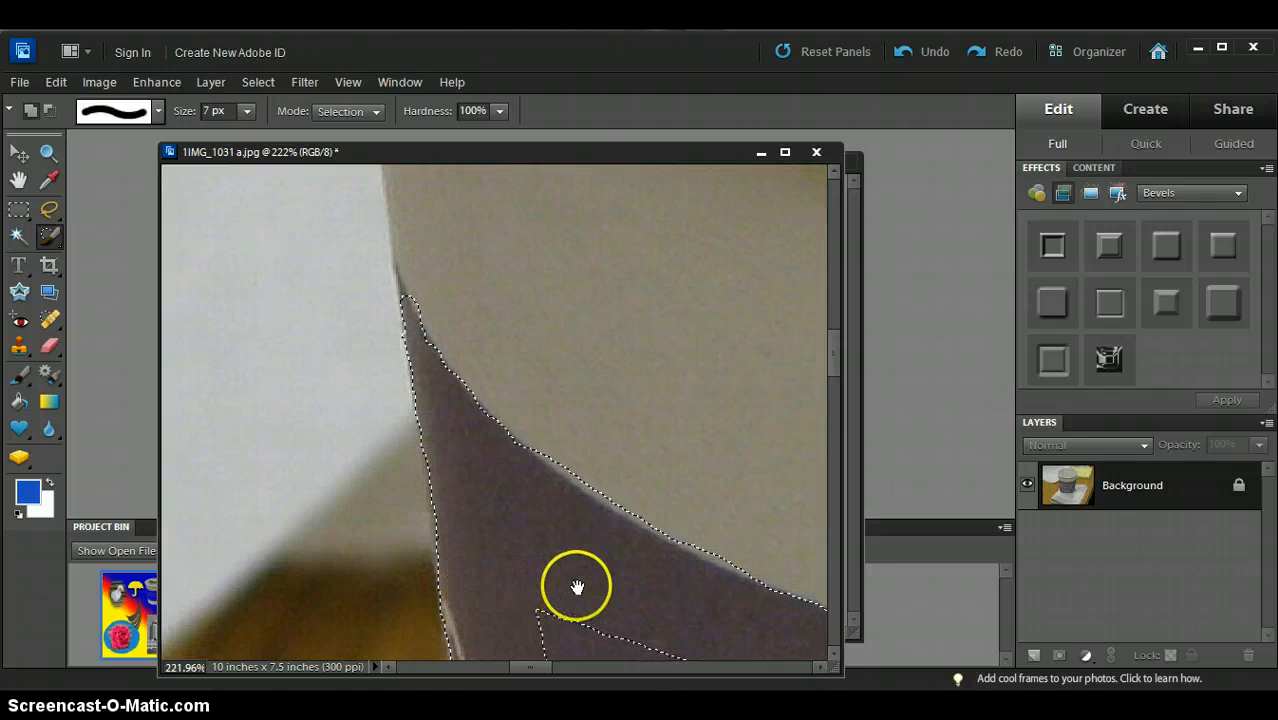
- Enlarge the selection brush to 70 px and continue the selection along the middle of the sleeve's upper edge
{"action": "left_click_drag", "start_coordinate": [576, 589], "coordinate": [500, 499]}
{"action": "left_click_drag", "start_coordinate": [616, 568], "coordinate": [432, 470]}
{"action": "left_click_drag", "start_coordinate": [573, 516], "coordinate": [419, 475]}
{"action": "left_click_drag", "start_coordinate": [583, 483], "coordinate": [408, 486]}
{"action": "left_click_drag", "start_coordinate": [660, 468], "coordinate": [468, 481]}
{"action": "left_click_drag", "start_coordinate": [579, 483], "coordinate": [470, 457]}
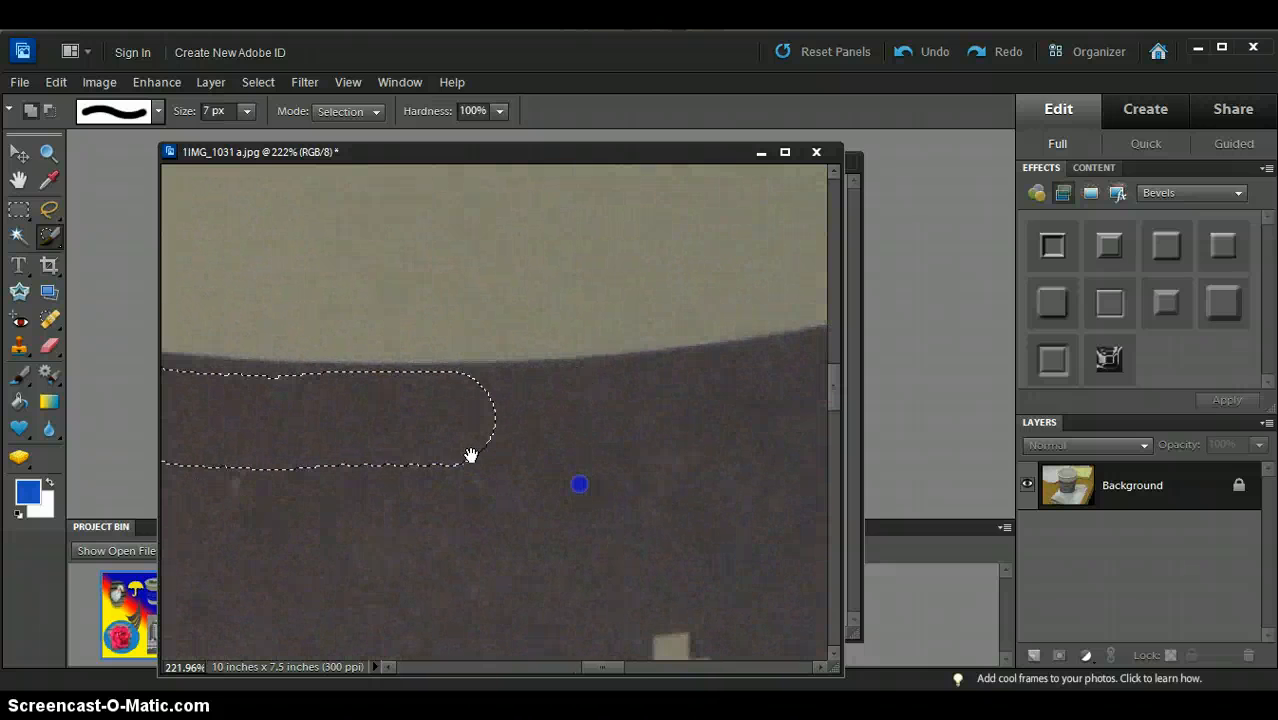
{"action": "key", "text": "bracketright"}
{"action": "key", "text": "bracketright"}
{"action": "key", "text": "bracketright"}
{"action": "key", "text": "bracketright"}
{"action": "key", "text": "bracketright"}
{"action": "key", "text": "bracketright"}
{"action": "key", "text": "bracketright"}
{"action": "key", "text": "bracketright"}
{"action": "key", "text": "bracketright"}
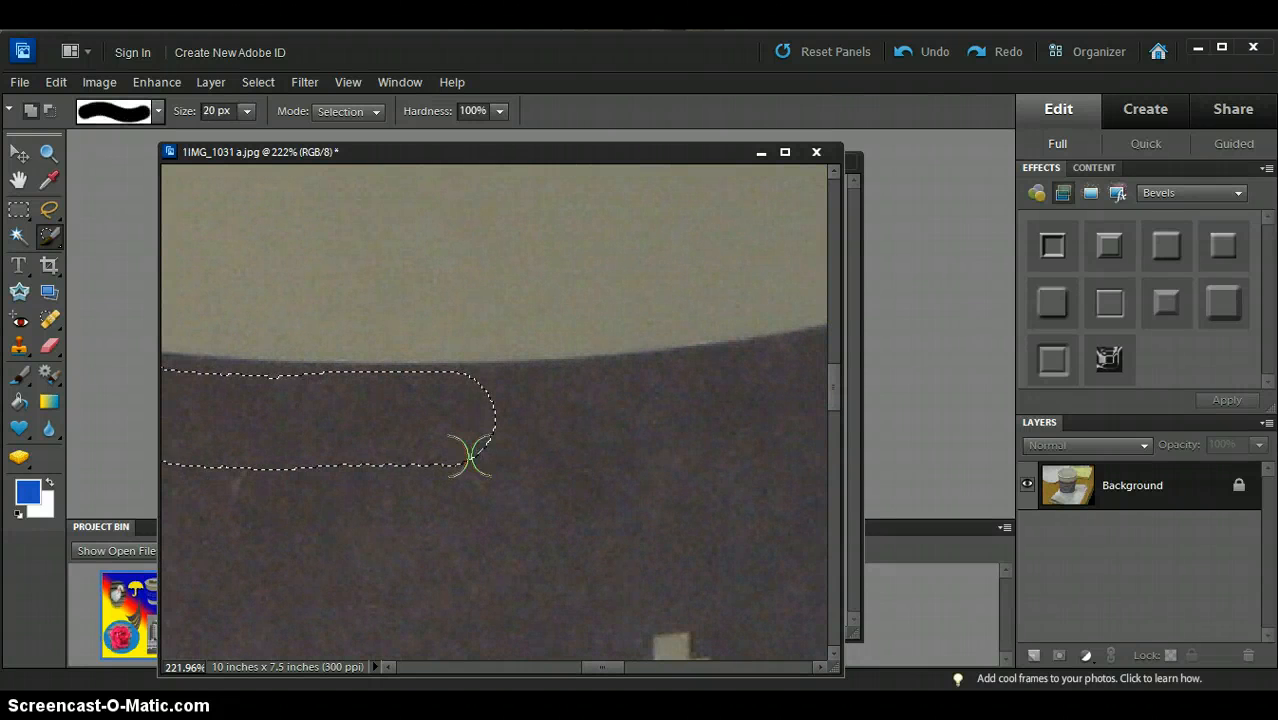
{"action": "key", "text": "bracketright"}
{"action": "key", "text": "bracketright"}
{"action": "key", "text": "bracketright"}
{"action": "left_click", "coordinate": [414, 453]}
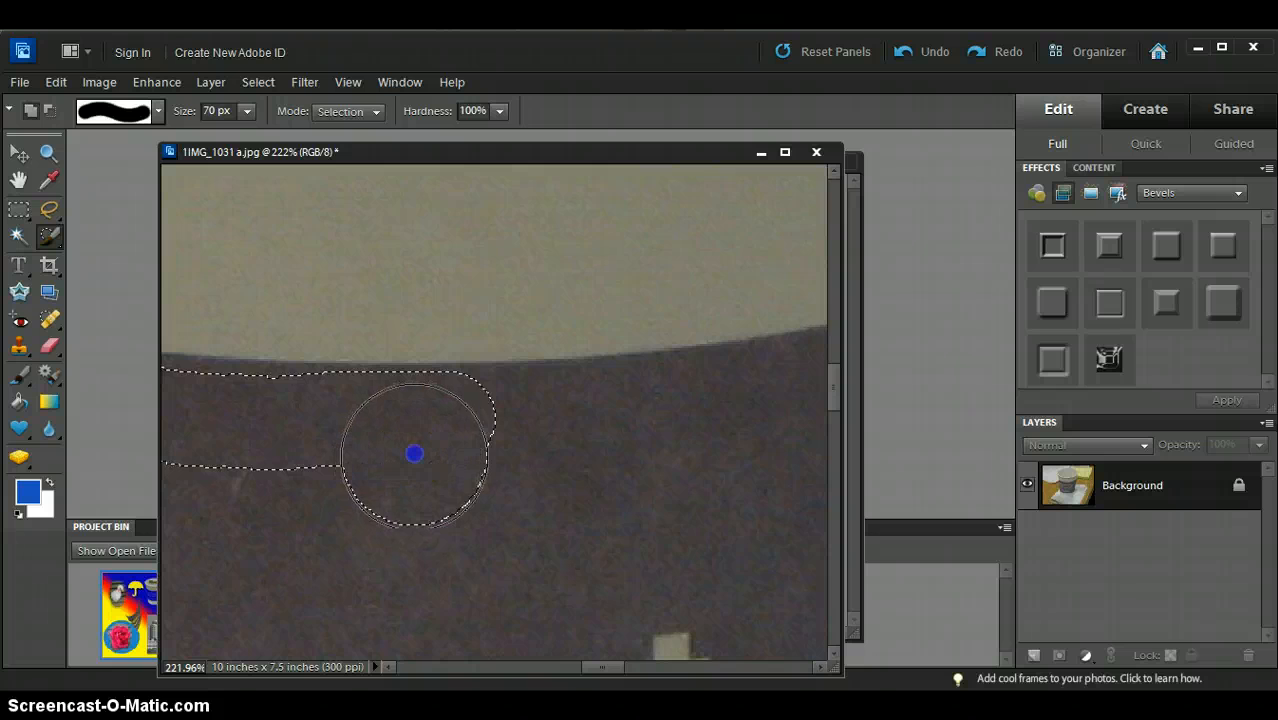
{"action": "mouse_move", "coordinate": [414, 453]}
{"action": "left_mouse_down"}
{"action": "mouse_move", "coordinate": [620, 430]}
{"action": "mouse_move", "coordinate": [679, 454]}
{"action": "mouse_move", "coordinate": [431, 542]}
{"action": "mouse_move", "coordinate": [384, 536]}
{"action": "mouse_move", "coordinate": [552, 505]}
{"action": "left_mouse_up"}
- Extend the selection with the 70 px brush along the rising upper edge toward the sleeve's upper-right corner
{"action": "key", "text": "space"}
{"action": "mouse_move", "coordinate": [382, 536]}
{"action": "left_mouse_down"}
{"action": "mouse_move", "coordinate": [660, 488]}
{"action": "mouse_move", "coordinate": [465, 545]}
{"action": "mouse_move", "coordinate": [331, 519]}
{"action": "mouse_move", "coordinate": [385, 512]}
{"action": "mouse_move", "coordinate": [580, 437]}
{"action": "mouse_move", "coordinate": [541, 452]}
{"action": "left_mouse_up"}
{"action": "key", "text": "space"}
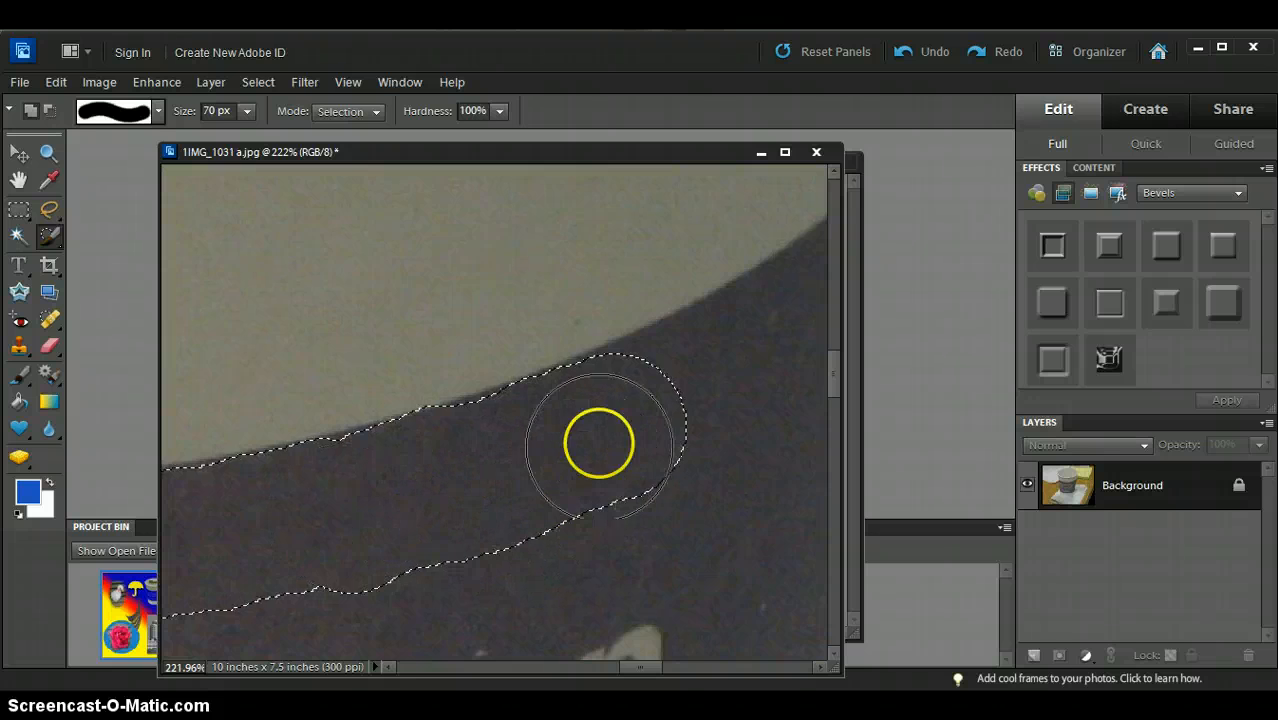
{"action": "mouse_move", "coordinate": [673, 426]}
{"action": "left_mouse_down"}
{"action": "mouse_move", "coordinate": [470, 525]}
{"action": "mouse_move", "coordinate": [408, 520]}
{"action": "mouse_move", "coordinate": [613, 415]}
{"action": "left_mouse_up"}
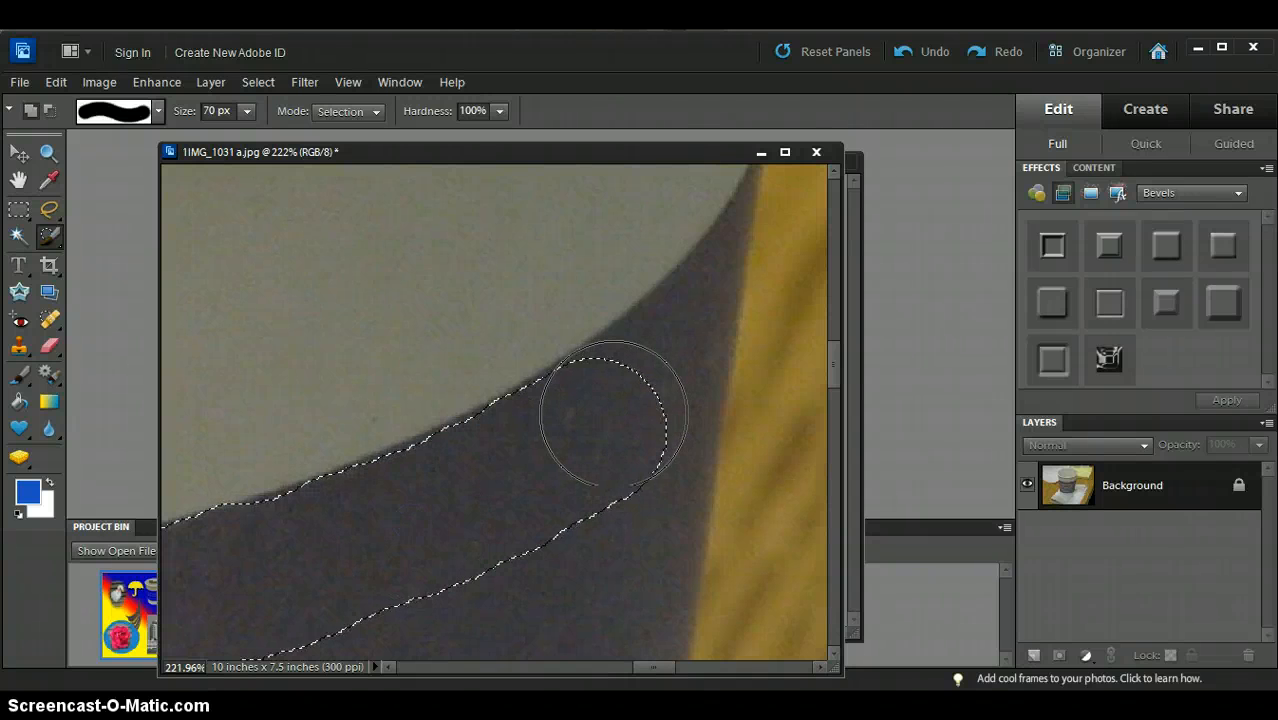
- Reduce the selection brush to 20 px and extend the selection into the narrowing upper-right part of the sleeve
{"action": "key", "text": "bracketleft"}
{"action": "key", "text": "bracketleft"}
{"action": "key", "text": "bracketleft"}
{"action": "key", "text": "bracketleft"}
{"action": "key", "text": "bracketleft"}
{"action": "key", "text": "bracketleft"}
{"action": "key", "text": "bracketleft"}
{"action": "key", "text": "bracketleft"}
{"action": "mouse_move", "coordinate": [639, 408]}
{"action": "left_mouse_down"}
{"action": "mouse_move", "coordinate": [614, 395]}
{"action": "mouse_move", "coordinate": [536, 517]}
{"action": "mouse_move", "coordinate": [502, 502]}
{"action": "left_mouse_up"}
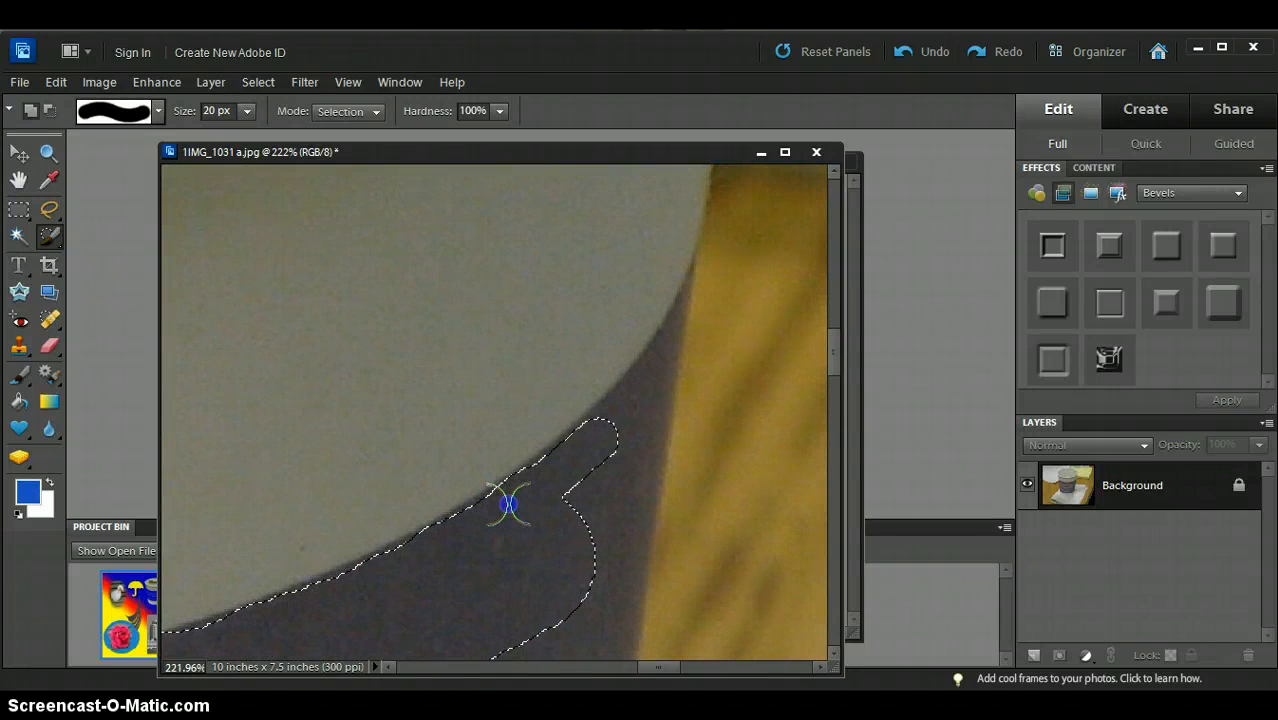
- Reduce the selection brush to 9 px and select the sleeve's upper-right tip and the upper part of its right edge
{"action": "key", "text": "bracketleft"}
{"action": "key", "text": "bracketleft"}
{"action": "key", "text": "bracketleft"}
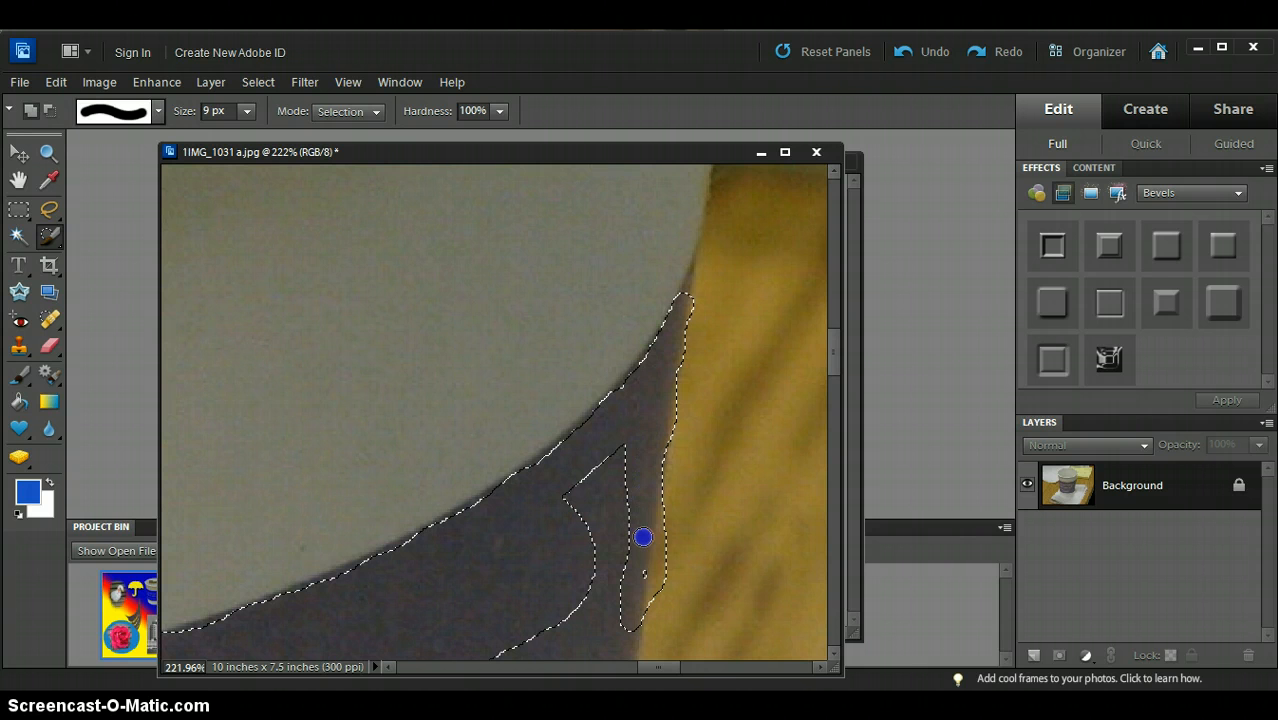
{"action": "mouse_move", "coordinate": [641, 557]}
{"action": "left_mouse_down"}
{"action": "mouse_move", "coordinate": [679, 456]}
{"action": "mouse_move", "coordinate": [670, 497]}
{"action": "mouse_move", "coordinate": [688, 470]}
{"action": "mouse_move", "coordinate": [704, 476]}
{"action": "mouse_move", "coordinate": [597, 455]}
{"action": "mouse_move", "coordinate": [568, 492]}
{"action": "left_mouse_up"}
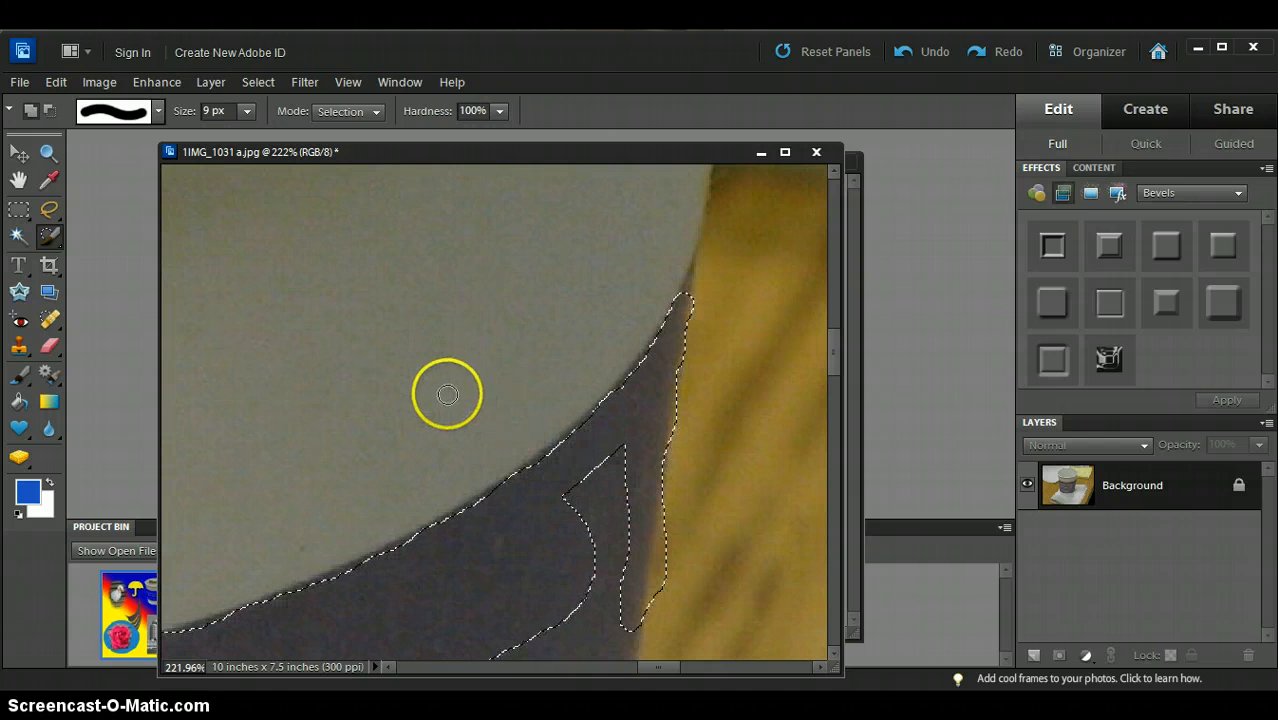
- Subtract the selection's spill onto the wooden table along the sleeve's right edge with the 9 px brush
{"action": "left_click_drag", "start_coordinate": [411, 400], "coordinate": [391, 297]}
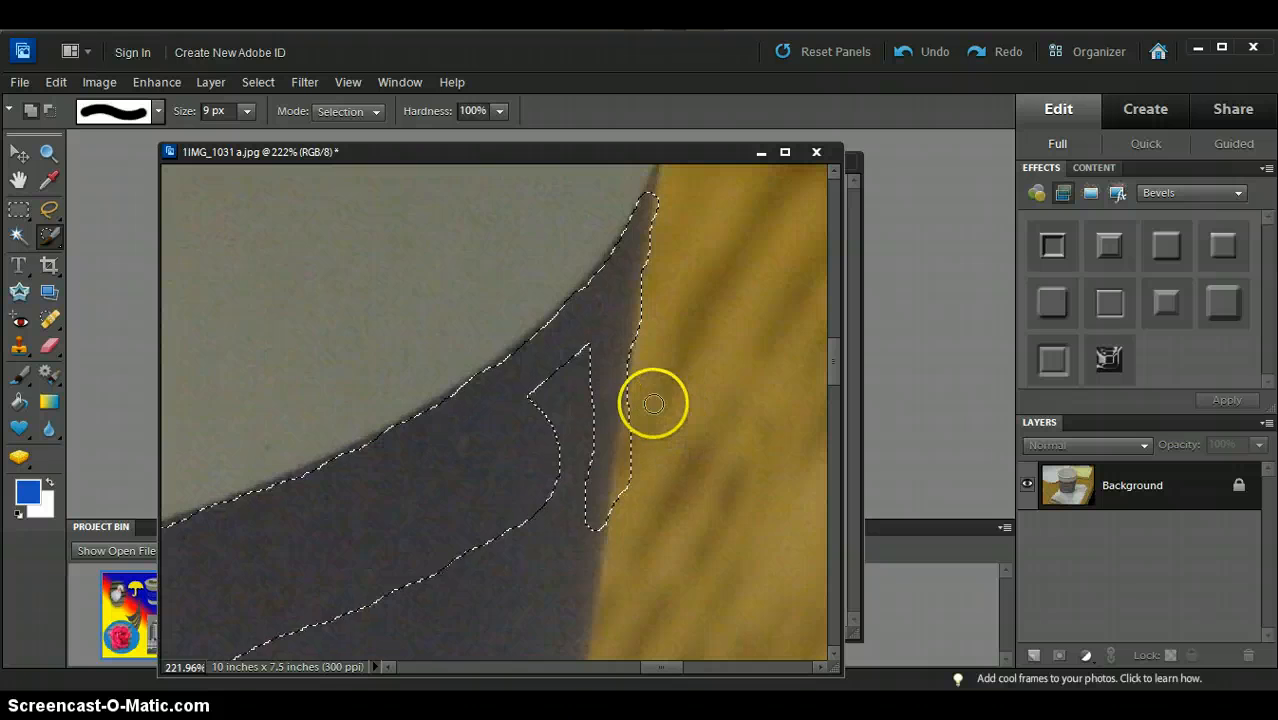
{"action": "left_click_drag", "start_coordinate": [645, 381], "coordinate": [645, 381]}
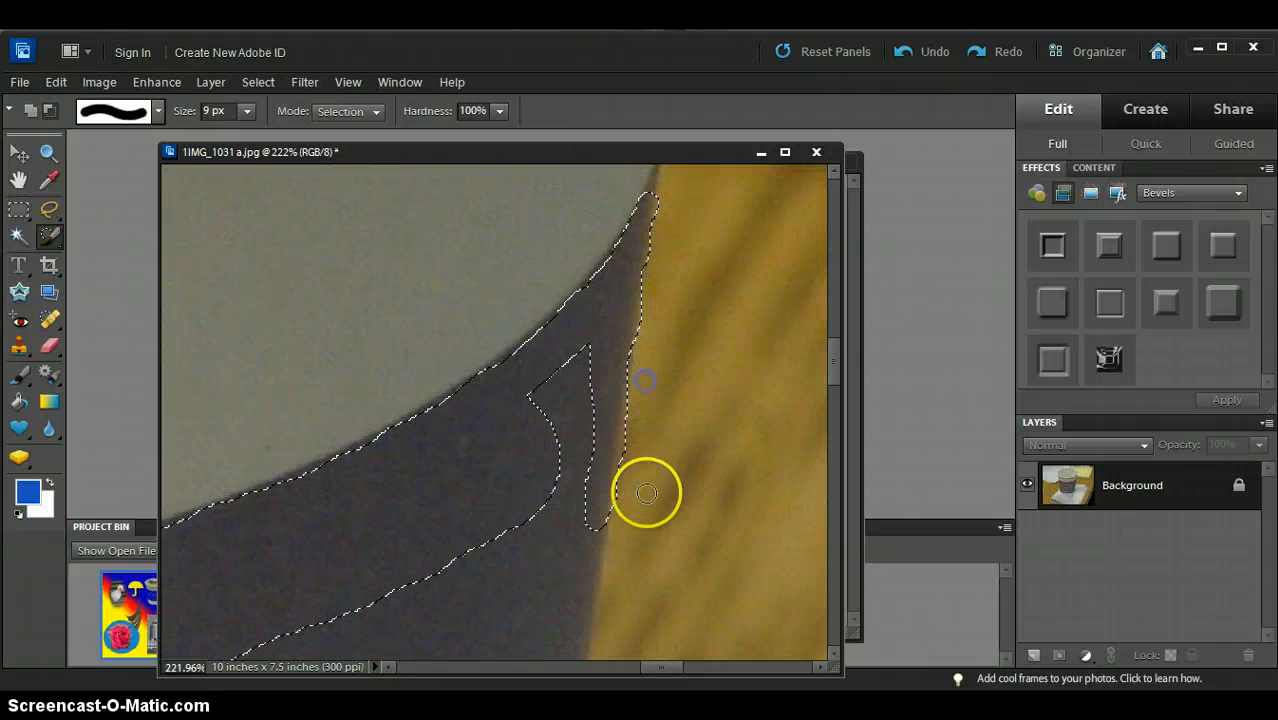
{"action": "left_click", "coordinate": [636, 395]}
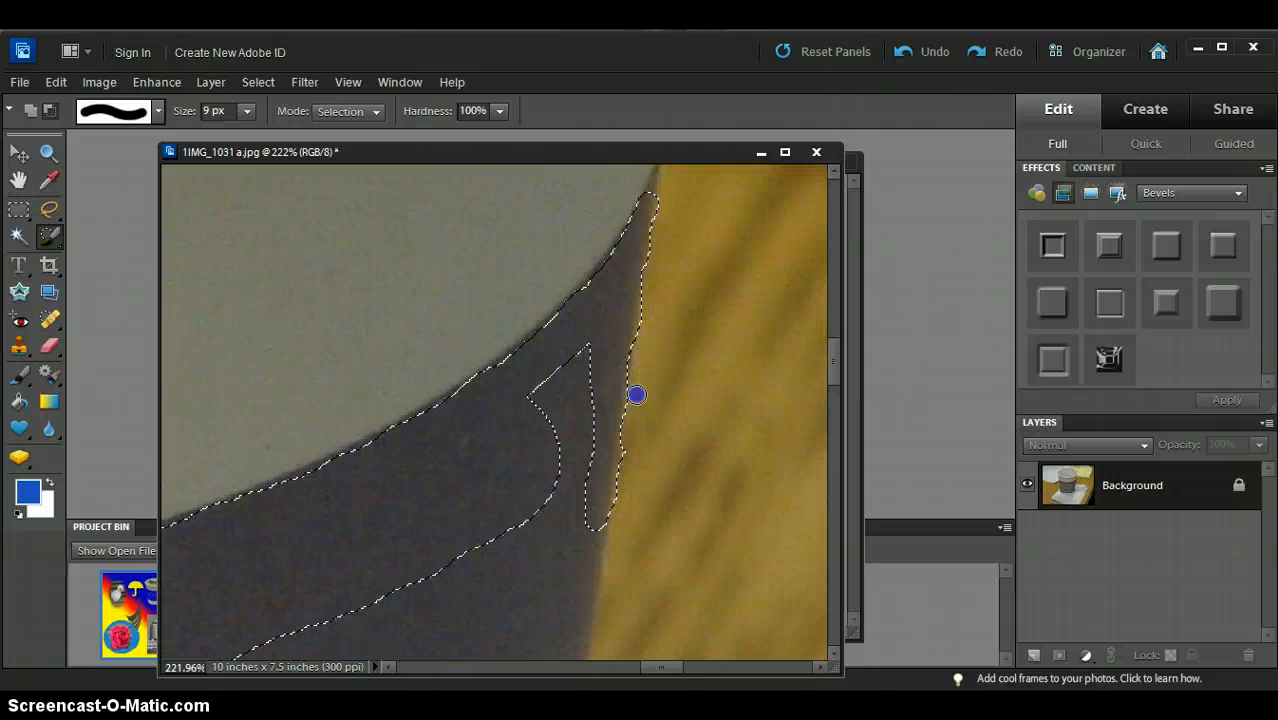
{"action": "left_click", "coordinate": [671, 231]}
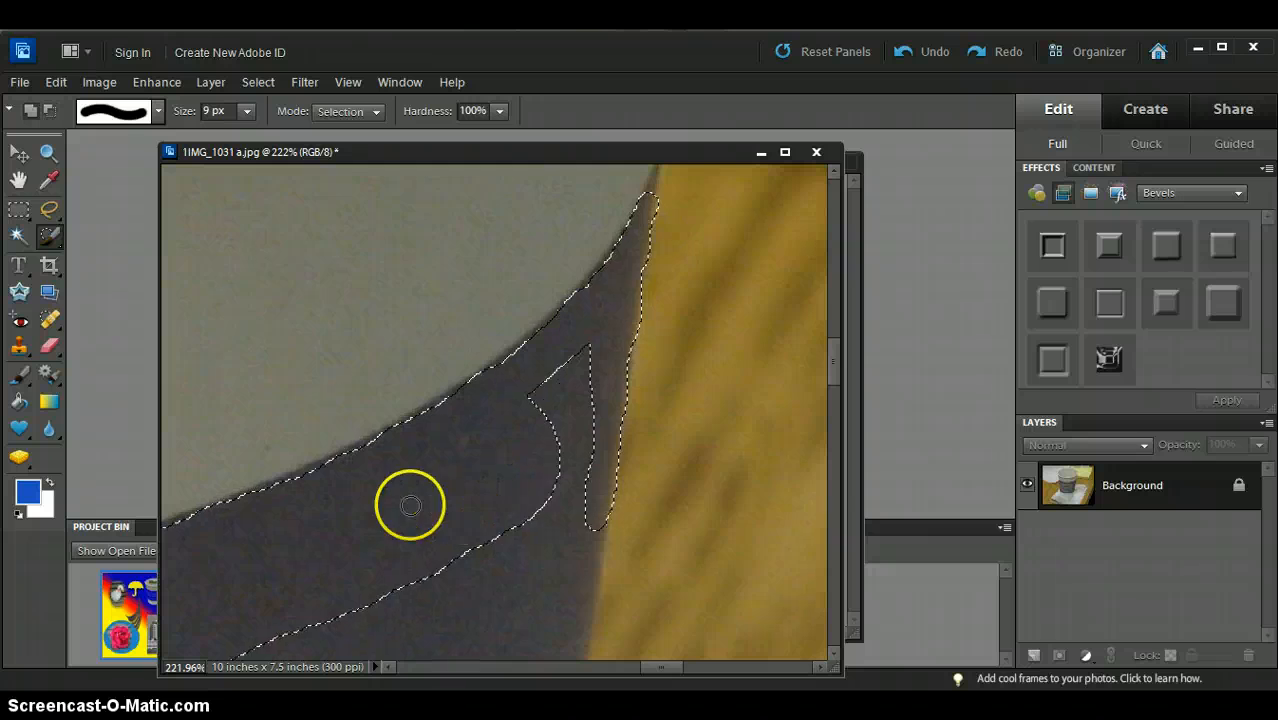
- Smooth the selection boundary along the right part of the sleeve's upper edge with the 9 px brush
{"action": "left_click_drag", "start_coordinate": [529, 493], "coordinate": [537, 489]}
{"action": "left_click_drag", "start_coordinate": [391, 533], "coordinate": [428, 522]}
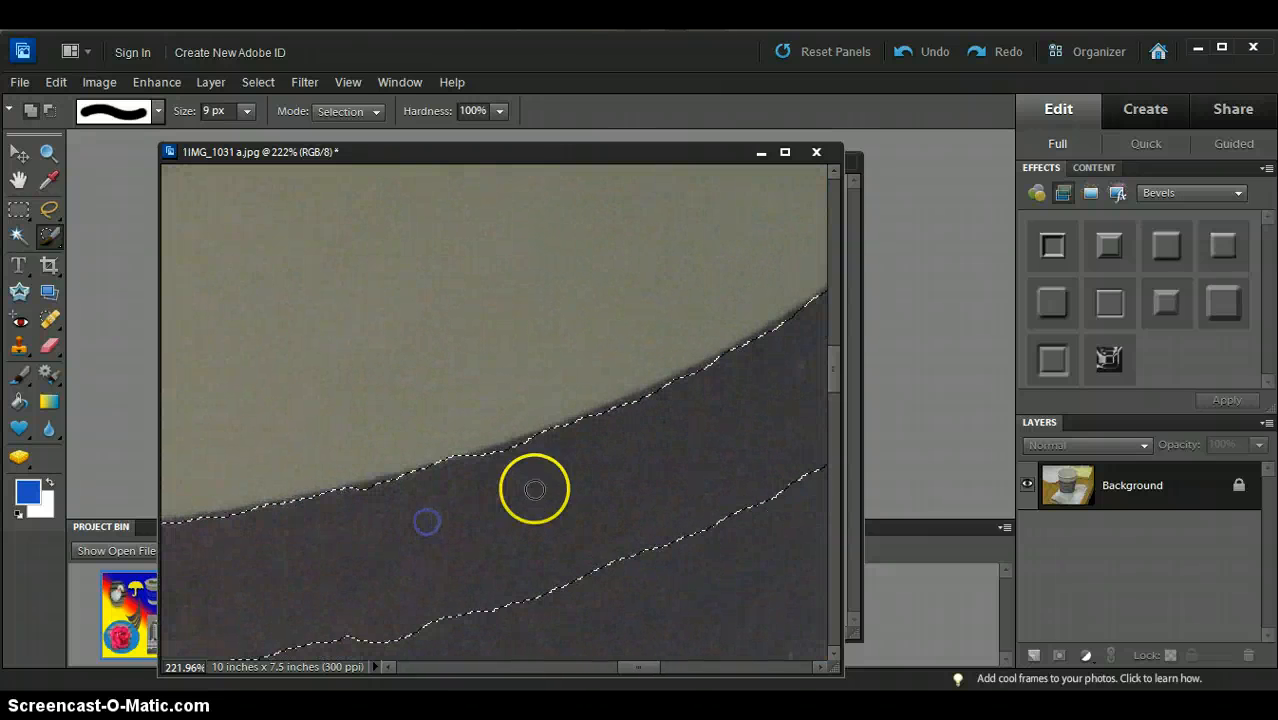
{"action": "left_click", "coordinate": [475, 469]}
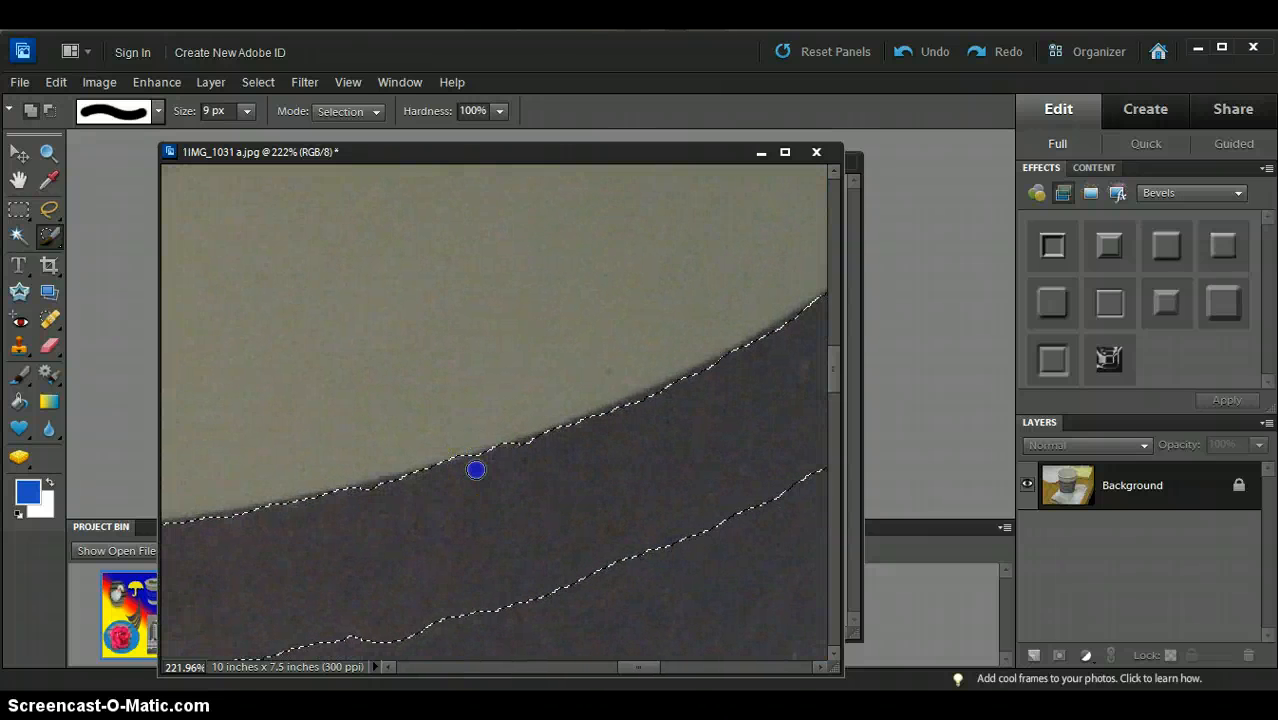
{"action": "left_click", "coordinate": [355, 500]}
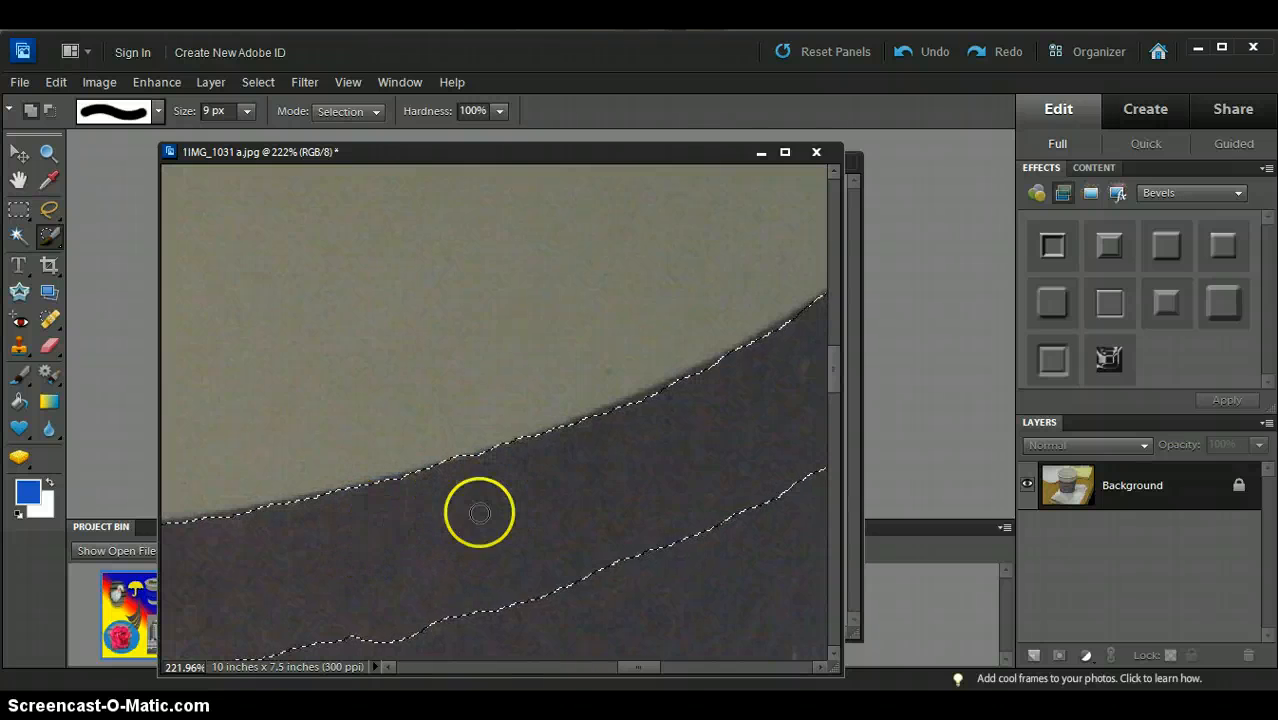
- Extend the selection up to the sleeve's upper edge along its lowest, middle part with the 9 px brush
{"action": "key", "text": "space"}
{"action": "left_click_drag", "start_coordinate": [352, 571], "coordinate": [598, 530]}
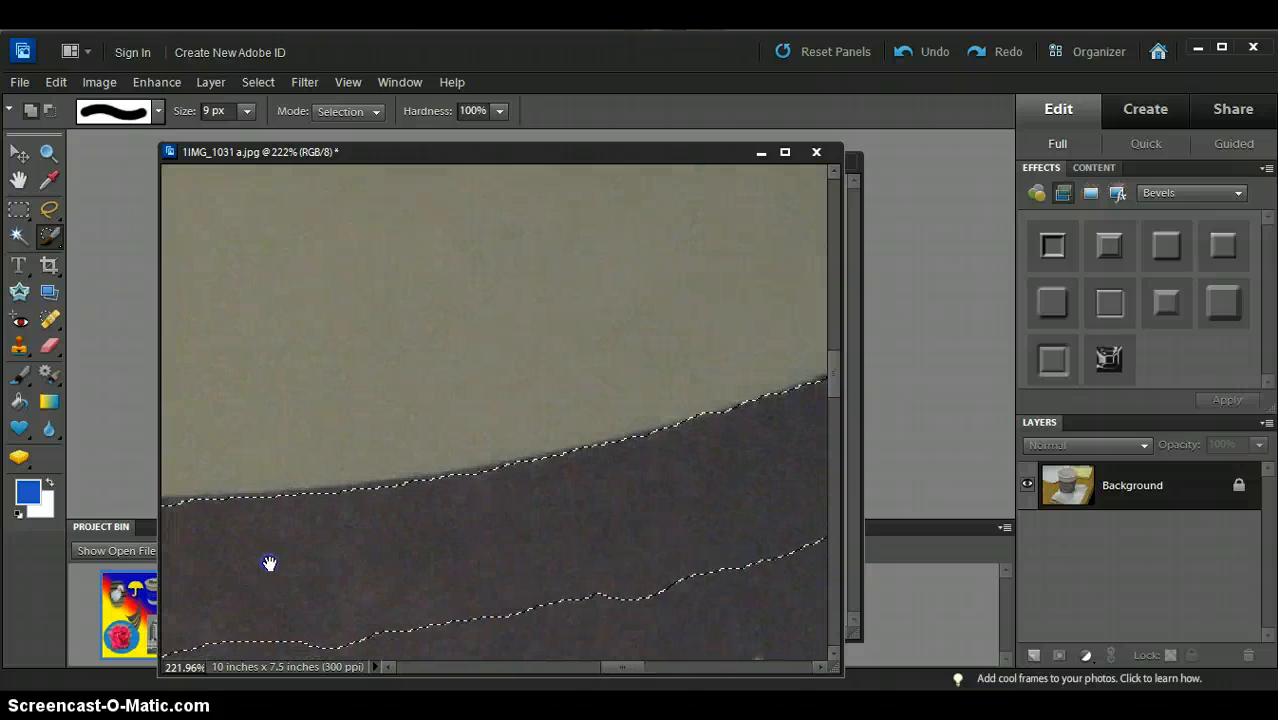
{"action": "mouse_move", "coordinate": [268, 562]}
{"action": "left_mouse_down"}
{"action": "mouse_move", "coordinate": [452, 534]}
{"action": "mouse_move", "coordinate": [467, 555]}
{"action": "left_mouse_up"}
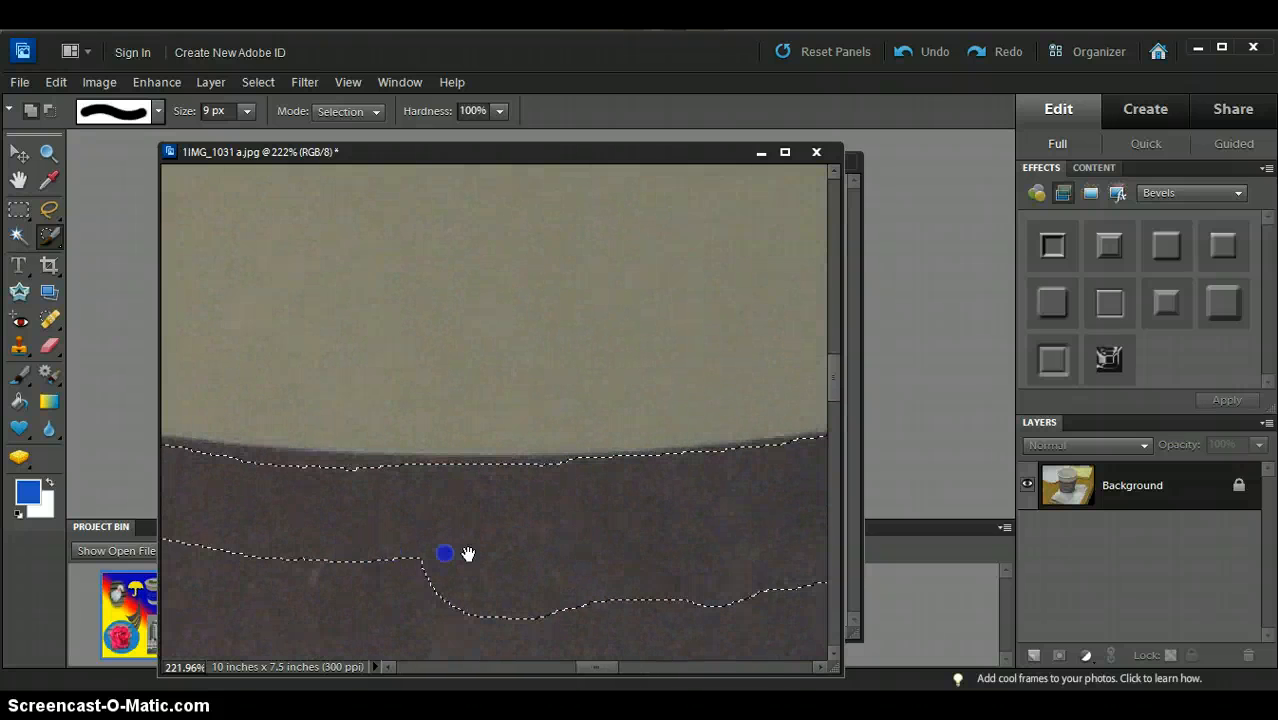
{"action": "left_click", "coordinate": [245, 462]}
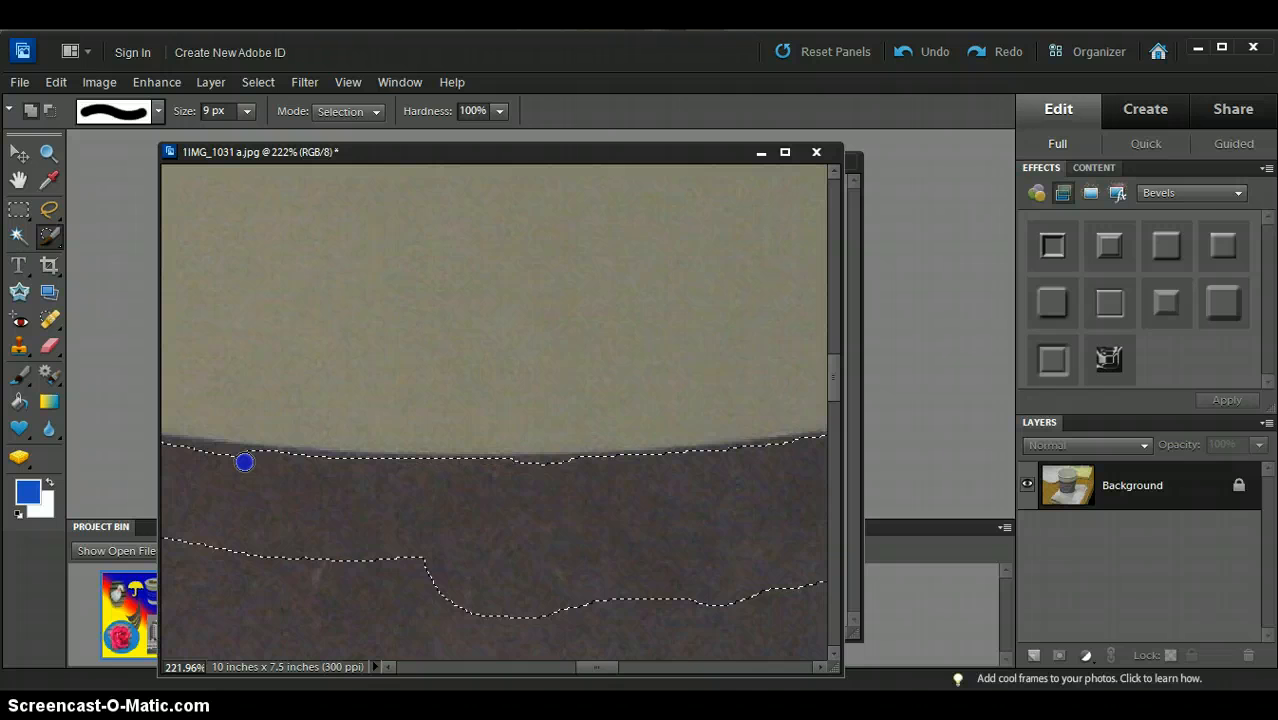
- Refine the selection along the left half of the sleeve's upper edge, filling small gaps with the 9 px brush
{"action": "key", "text": "space"}
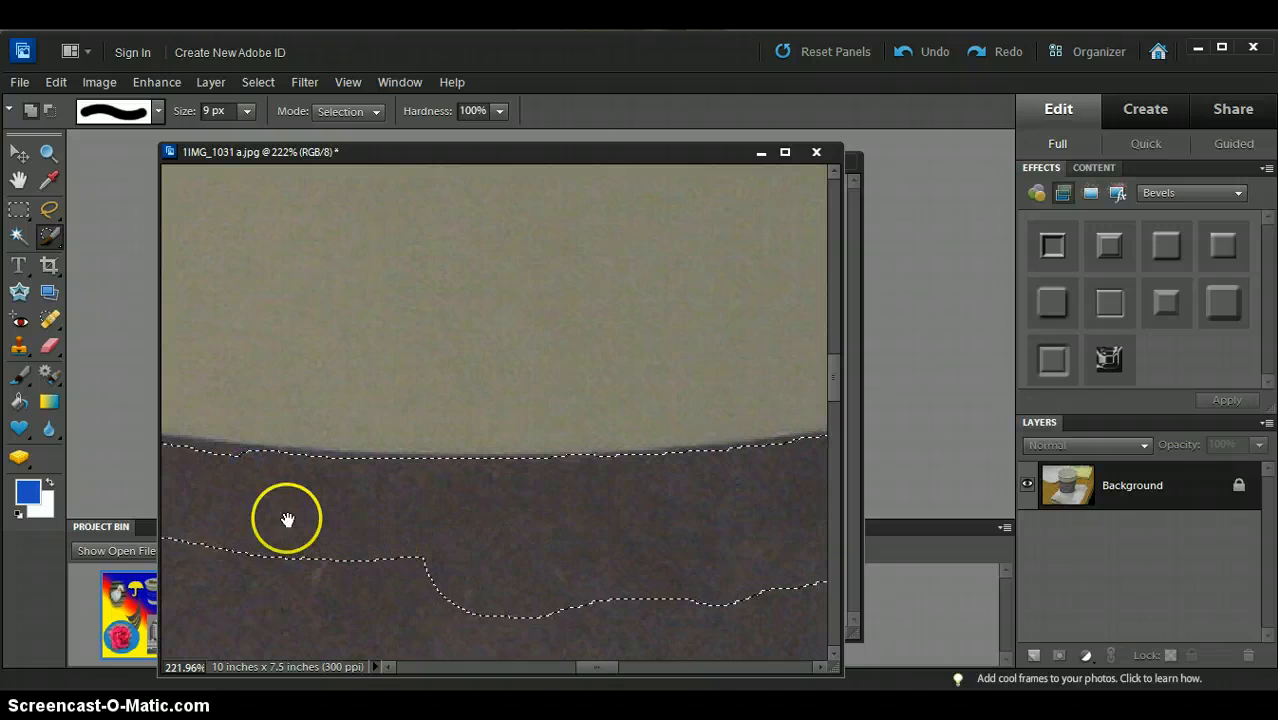
{"action": "left_click_drag", "start_coordinate": [285, 516], "coordinate": [585, 524]}
{"action": "left_click", "coordinate": [348, 446]}
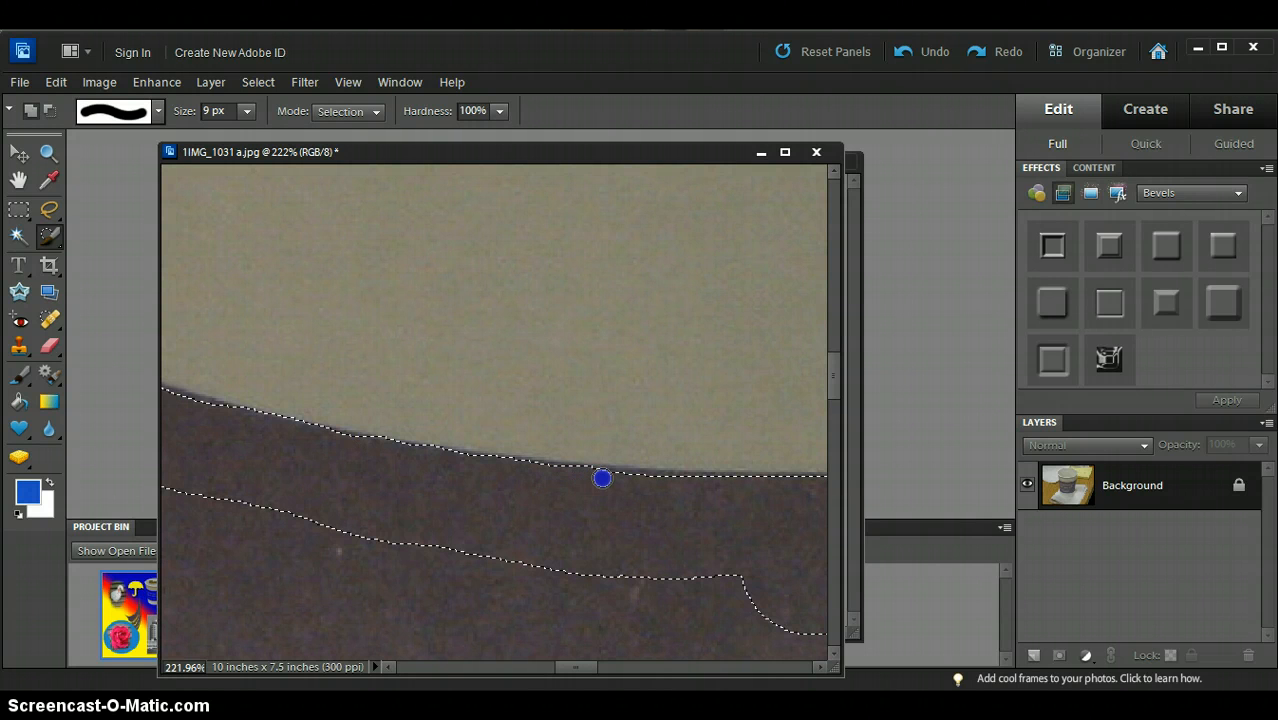
{"action": "key", "text": "space"}
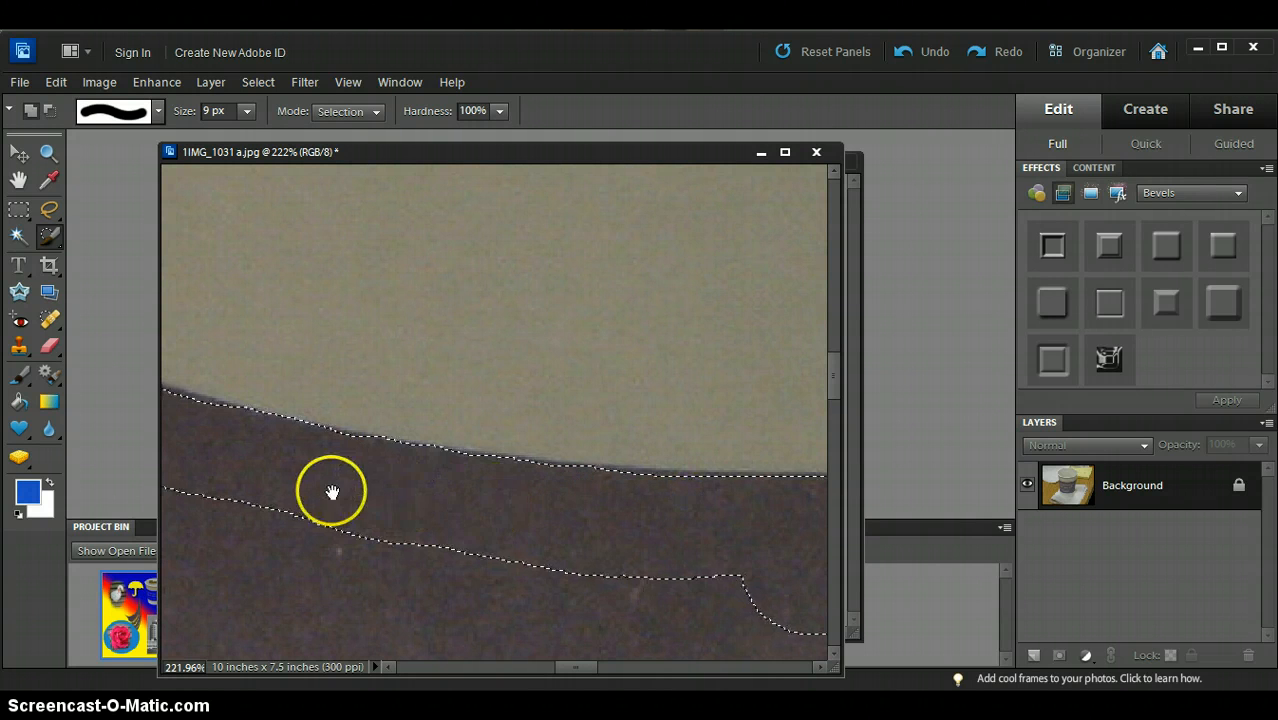
{"action": "left_click_drag", "start_coordinate": [332, 492], "coordinate": [618, 538]}
{"action": "left_click_drag", "start_coordinate": [438, 466], "coordinate": [412, 436]}
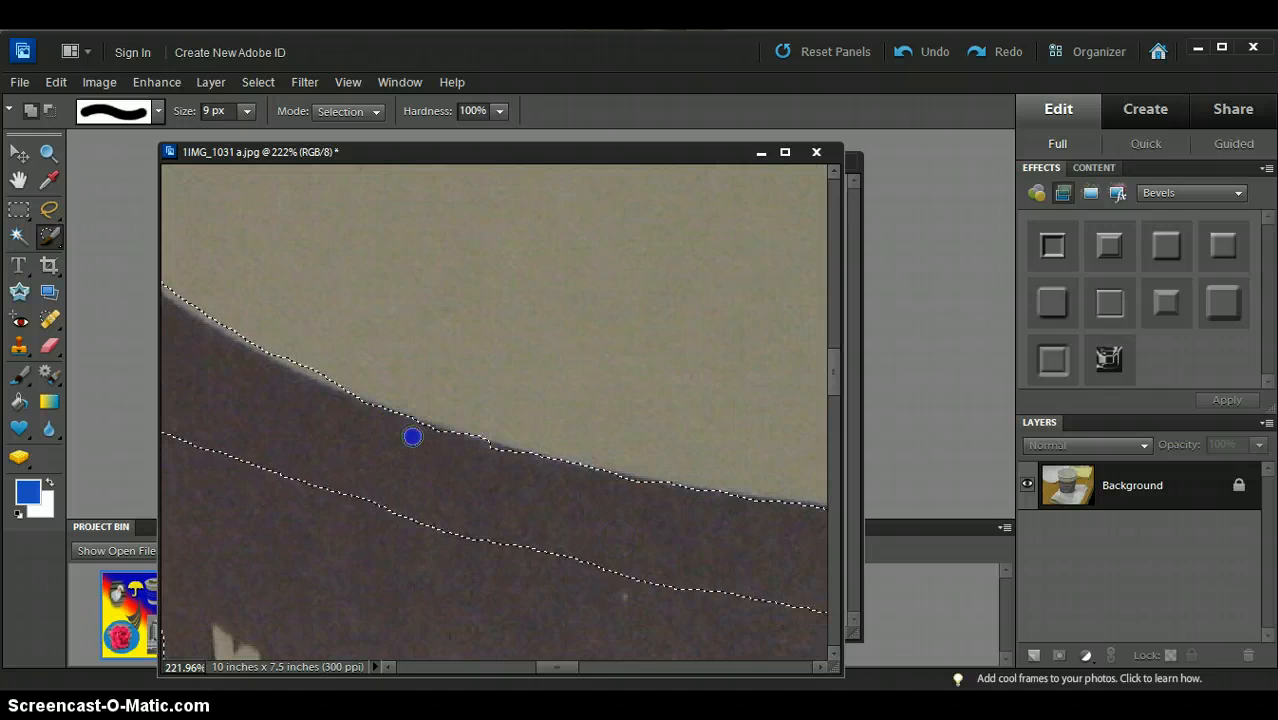
{"action": "left_click", "coordinate": [425, 440]}
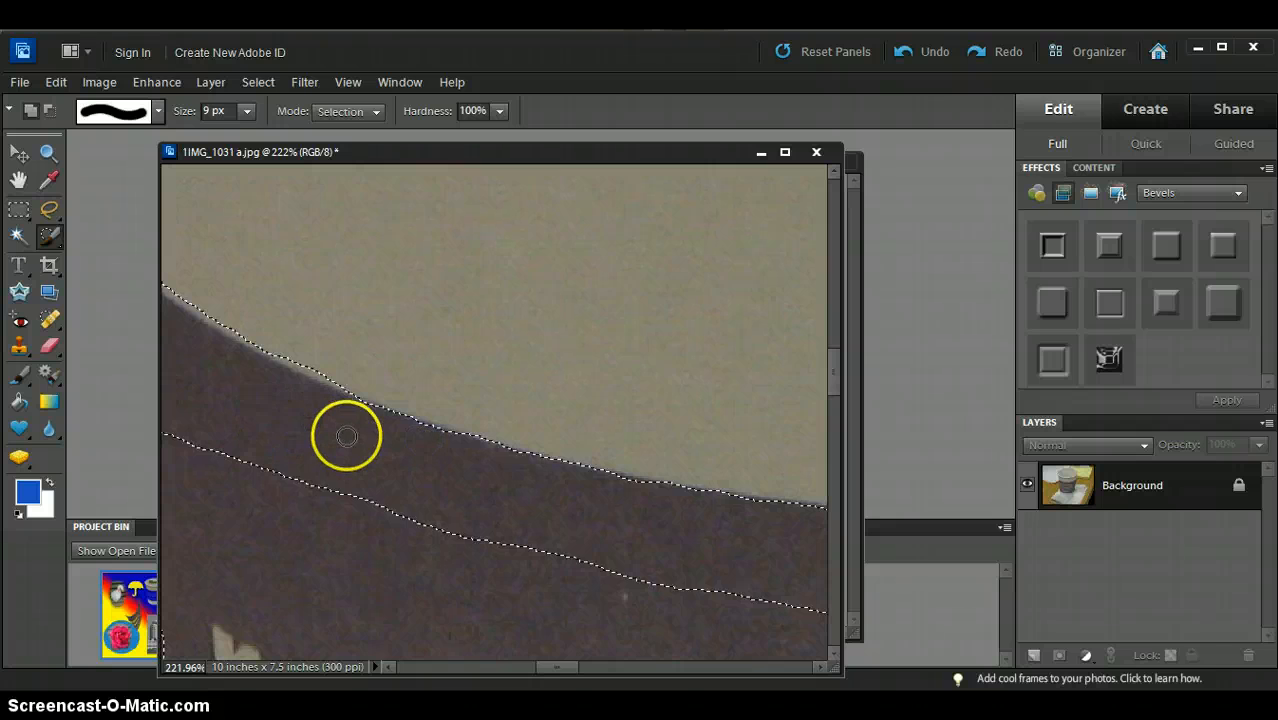
- Subtract the selection's spill onto the pale cup along the upper edge near the sleeve's upper-left corner
{"action": "key", "text": "space"}
{"action": "left_click_drag", "start_coordinate": [262, 414], "coordinate": [454, 478]}
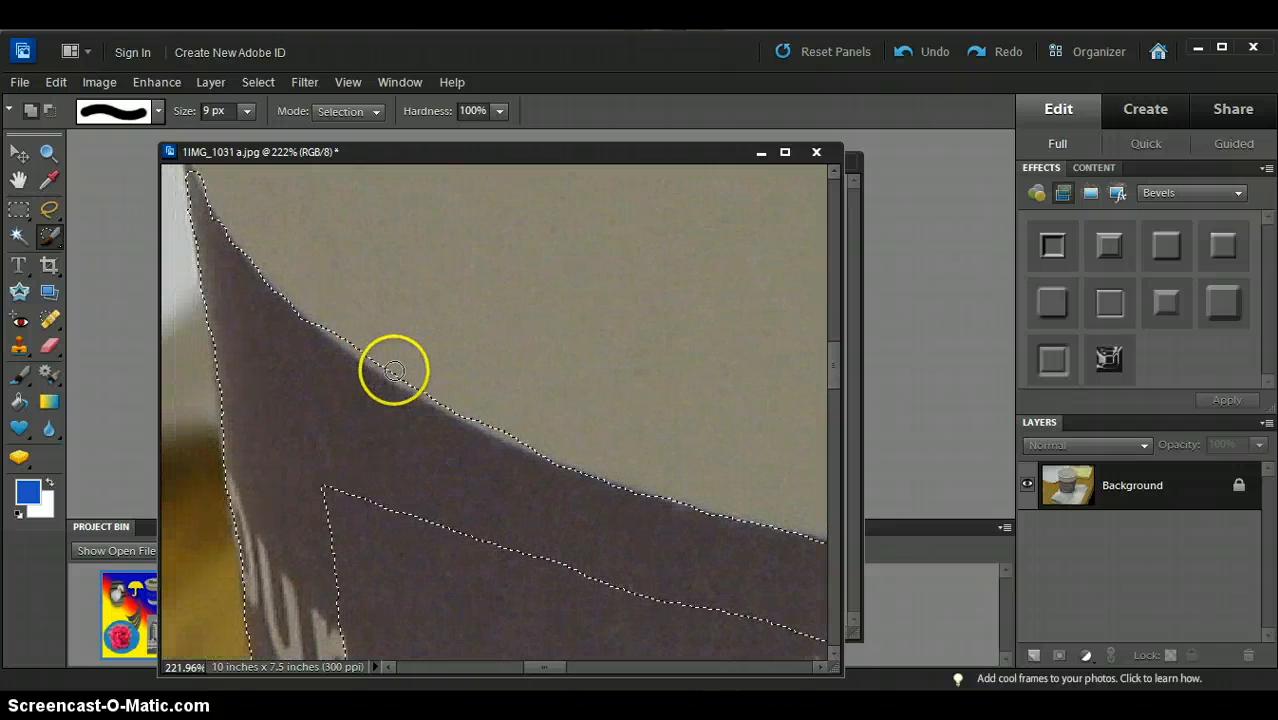
{"action": "left_click", "coordinate": [315, 309]}
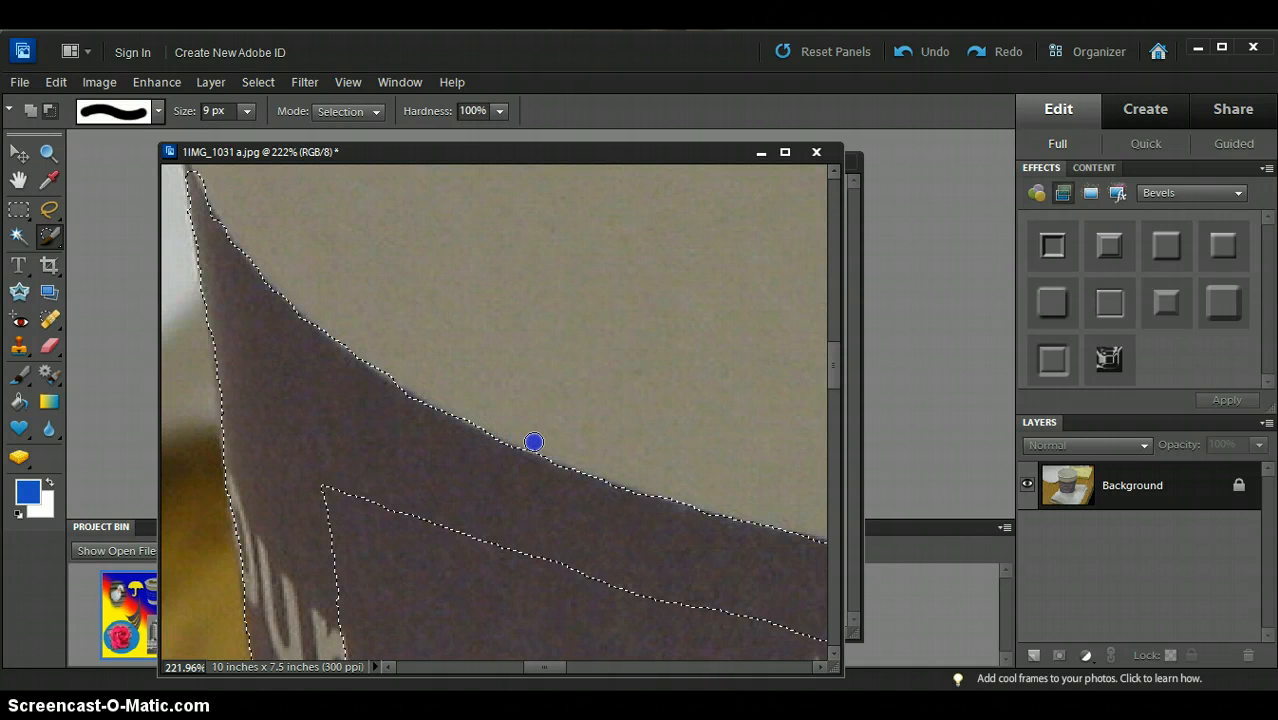
- Enlarge the selection brush to 150 px and add the sleeve's central area around the large lettering to the selection
{"action": "scroll", "coordinate": [585, 399], "scroll_direction": "down", "scroll_amount": 4}
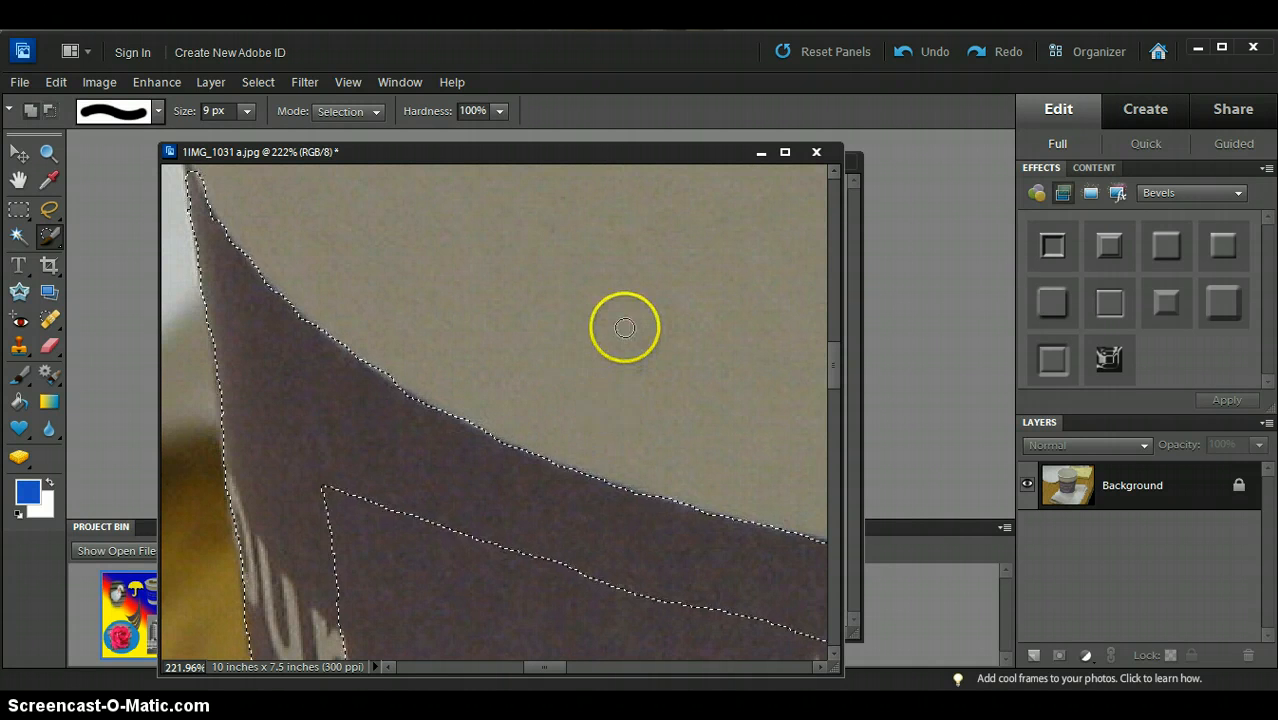
{"action": "scroll", "coordinate": [602, 388], "scroll_direction": "down", "scroll_amount": 3}
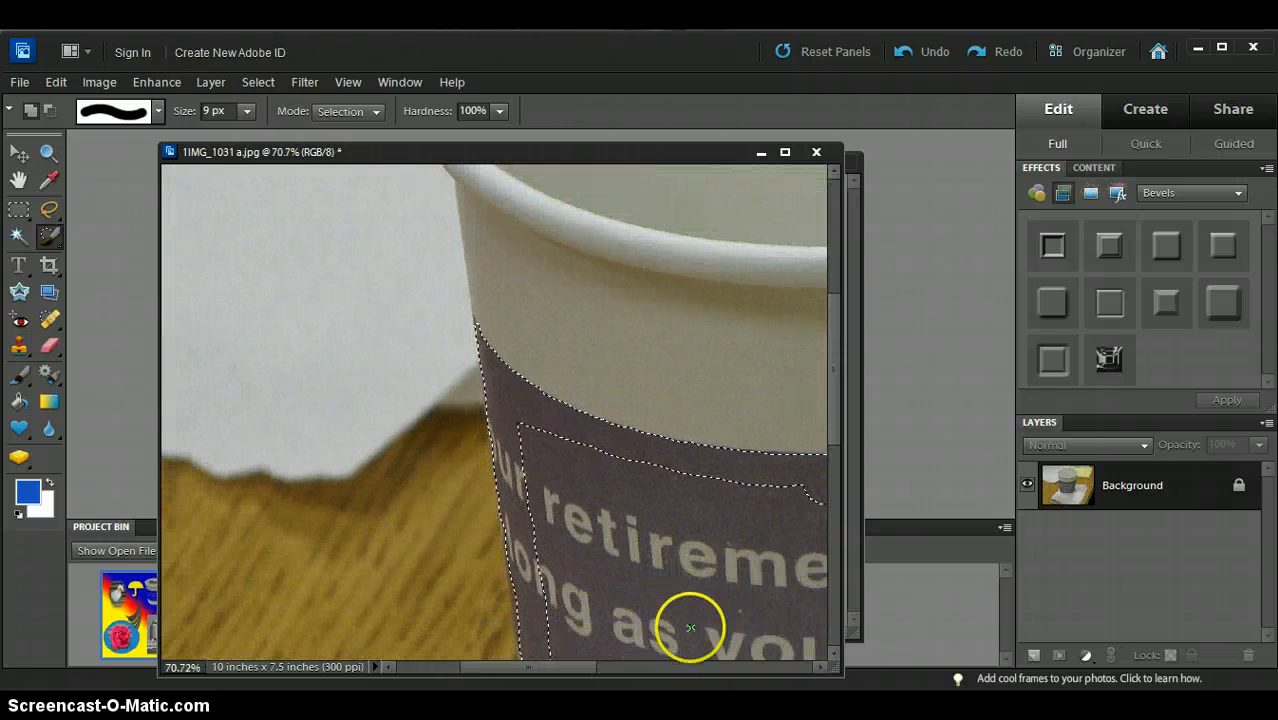
{"action": "left_click_drag", "start_coordinate": [720, 492], "coordinate": [457, 420]}
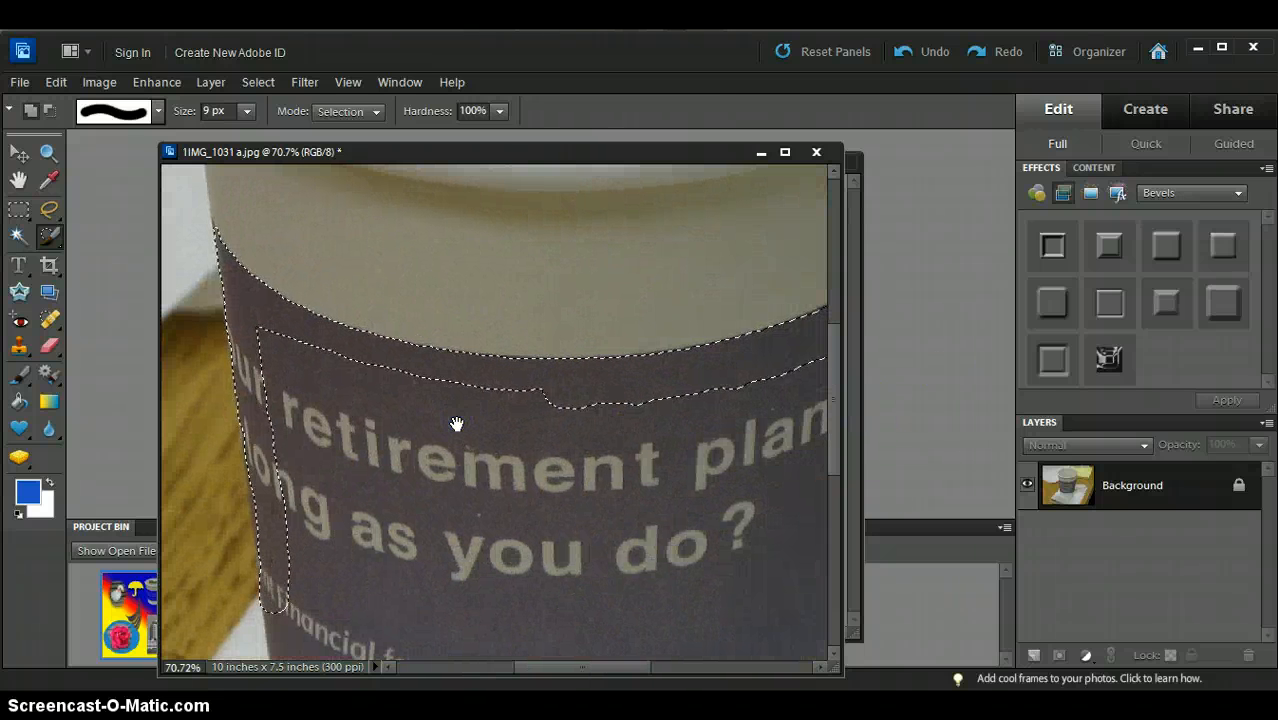
{"action": "scroll", "coordinate": [456, 422], "scroll_direction": "up", "scroll_amount": 1}
{"action": "scroll", "coordinate": [456, 422], "scroll_direction": "up", "scroll_amount": 1}
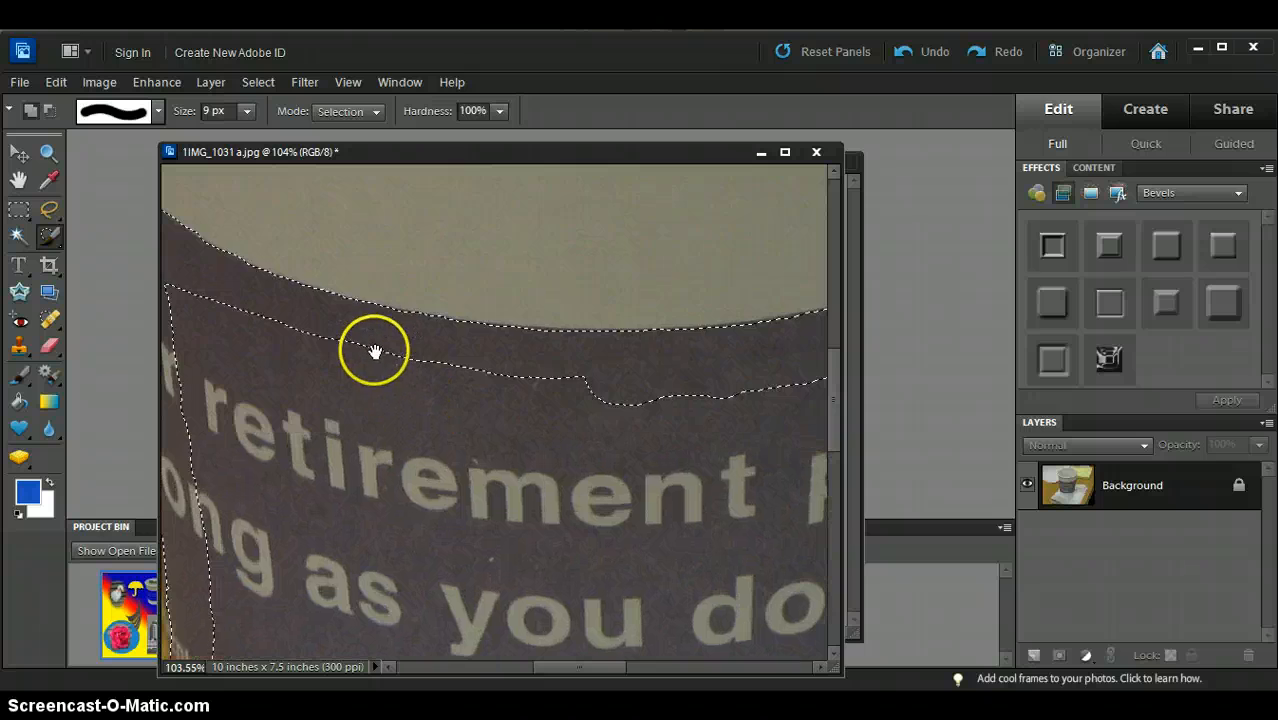
{"action": "left_click_drag", "start_coordinate": [377, 358], "coordinate": [451, 252]}
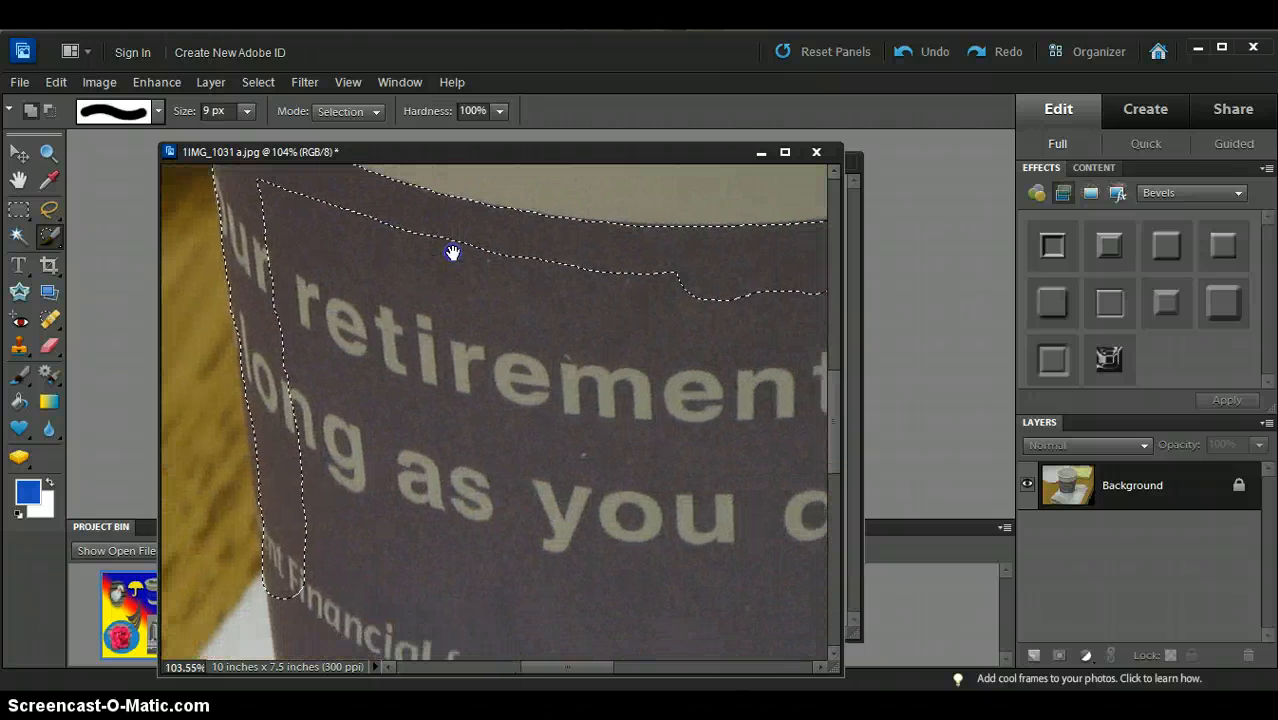
{"action": "scroll", "coordinate": [453, 283], "scroll_direction": "down", "scroll_amount": 1}
{"action": "scroll", "coordinate": [455, 288], "scroll_direction": "down", "scroll_amount": 1}
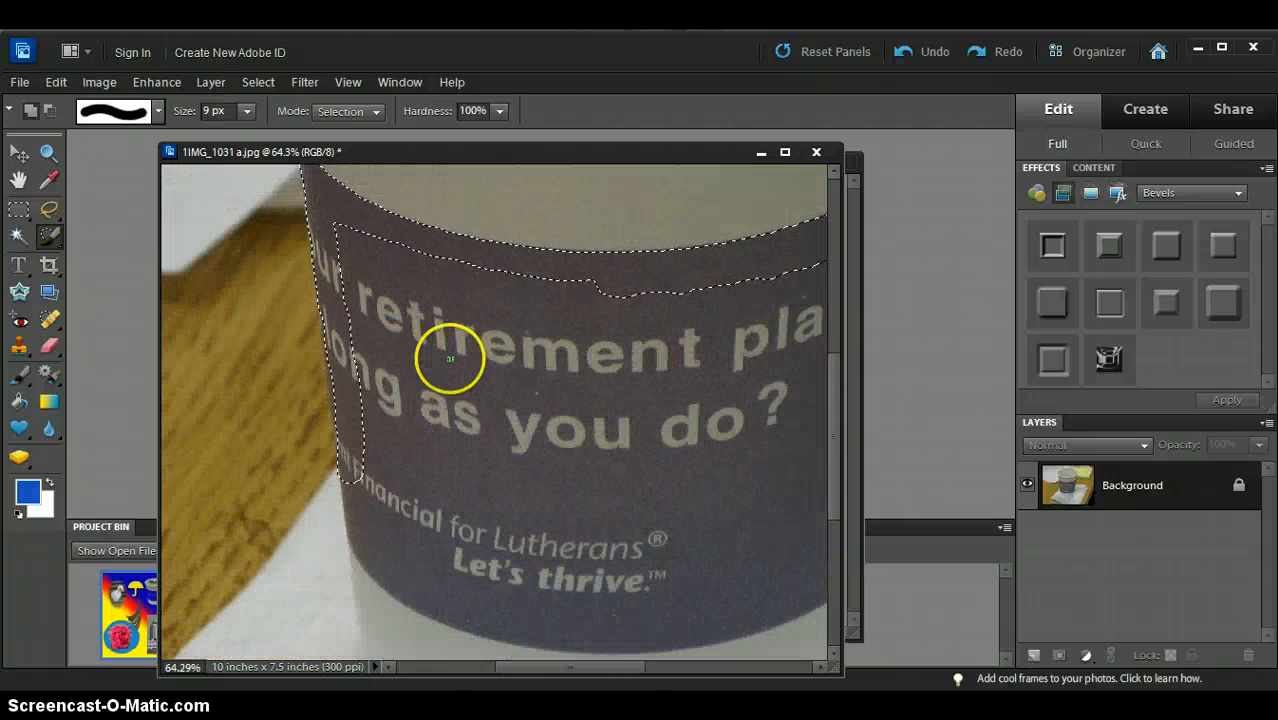
{"action": "scroll", "coordinate": [445, 360], "scroll_direction": "down", "scroll_amount": 1}
{"action": "left_click_drag", "start_coordinate": [561, 418], "coordinate": [508, 448]}
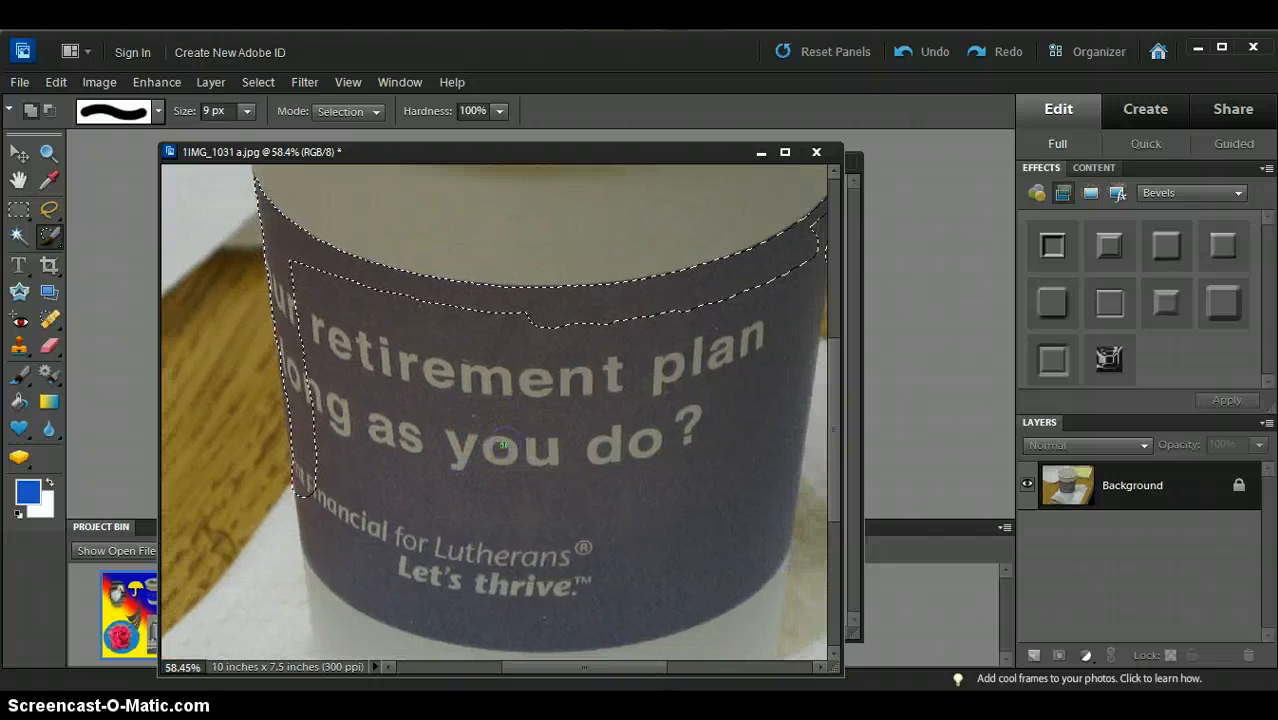
{"action": "scroll", "coordinate": [476, 448], "scroll_direction": "down", "scroll_amount": 1}
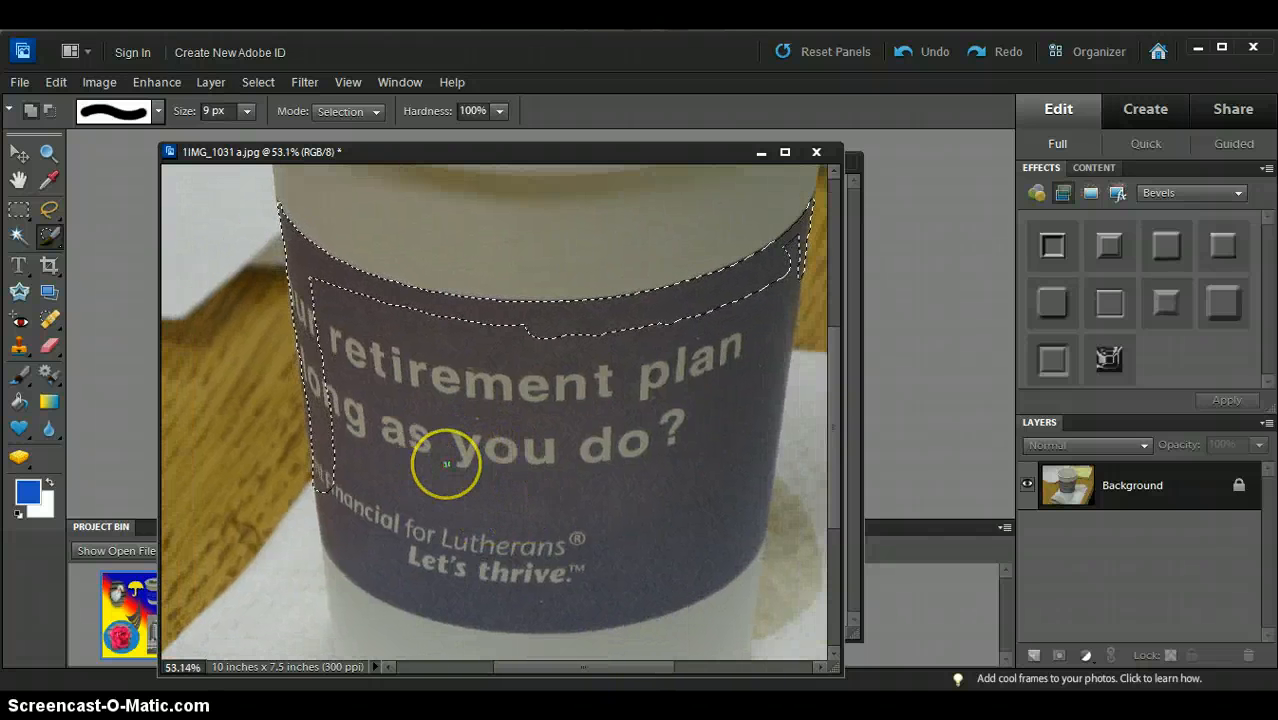
{"action": "key", "text": "bracketright"}
{"action": "key", "text": "bracketright"}
{"action": "key", "text": "bracketright"}
{"action": "key", "text": "bracketright"}
{"action": "key", "text": "bracketright"}
{"action": "key", "text": "bracketright"}
{"action": "key", "text": "bracketright"}
{"action": "key", "text": "bracketright"}
{"action": "key", "text": "bracketright"}
{"action": "key", "text": "bracketright"}
{"action": "key", "text": "bracketright"}
{"action": "key", "text": "bracketright"}
{"action": "key", "text": "bracketright"}
{"action": "key", "text": "bracketright"}
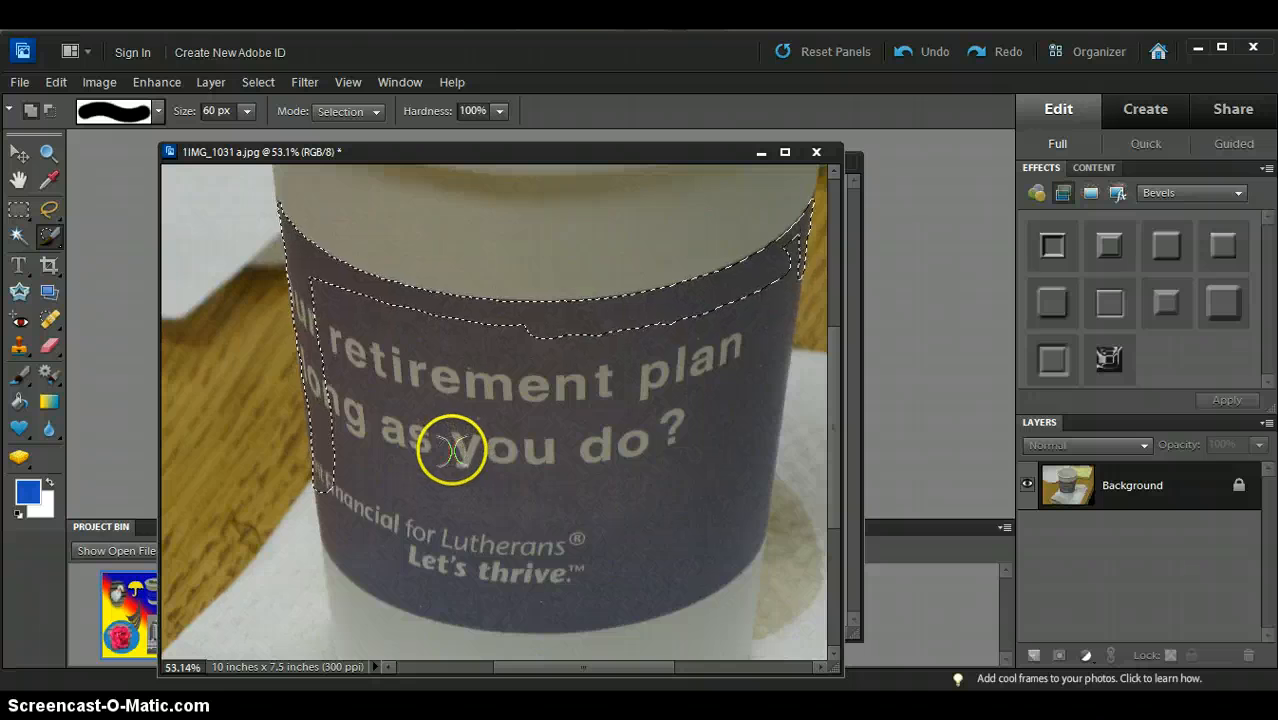
{"action": "mouse_move", "coordinate": [337, 310]}
{"action": "left_mouse_down"}
{"action": "mouse_move", "coordinate": [409, 350]}
{"action": "mouse_move", "coordinate": [702, 340]}
{"action": "mouse_move", "coordinate": [692, 365]}
{"action": "mouse_move", "coordinate": [537, 410]}
{"action": "mouse_move", "coordinate": [402, 410]}
{"action": "mouse_move", "coordinate": [567, 470]}
{"action": "mouse_move", "coordinate": [642, 455]}
{"action": "mouse_move", "coordinate": [577, 490]}
{"action": "mouse_move", "coordinate": [459, 427]}
{"action": "mouse_move", "coordinate": [448, 448]}
{"action": "mouse_move", "coordinate": [490, 445]}
{"action": "left_mouse_up"}
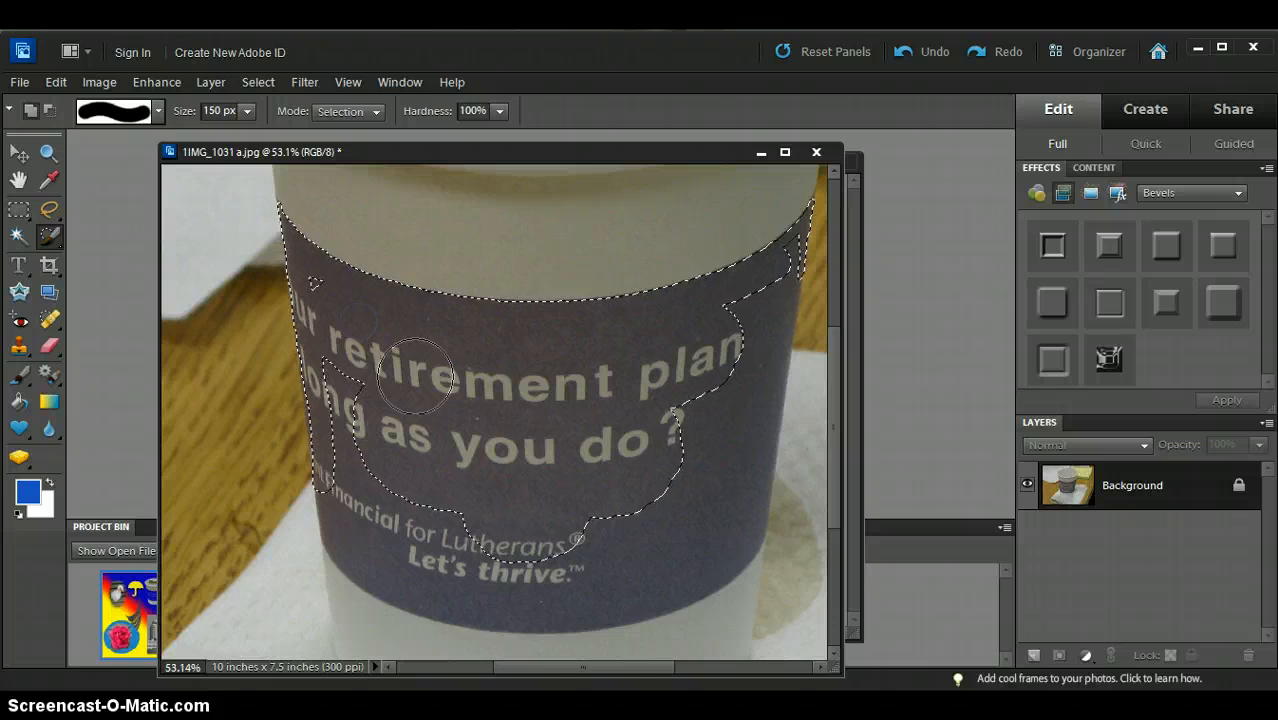
- Reduce the selection brush to 90 px, fill the gaps on the sleeve's left side and extend the selection toward its right and lower edges
{"action": "key", "text": "bracketleft"}
{"action": "key", "text": "bracketleft"}
{"action": "key", "text": "bracketleft"}
{"action": "left_click", "coordinate": [318, 287]}
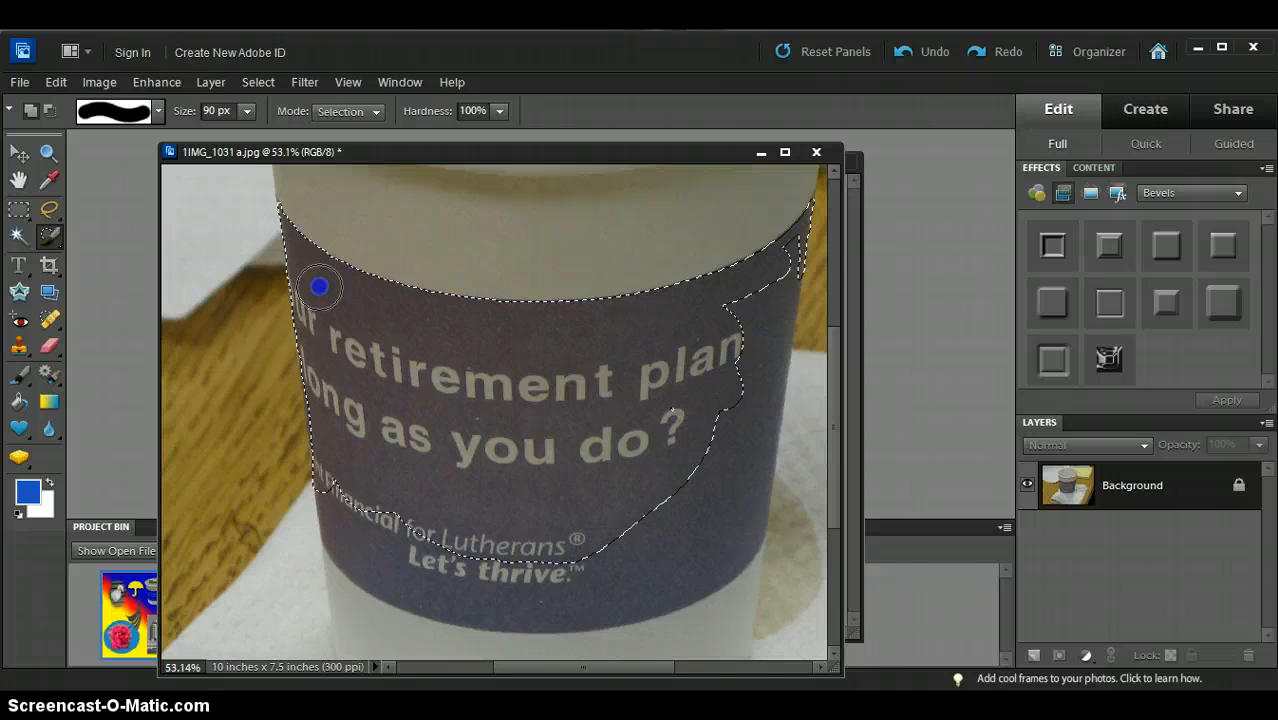
{"action": "mouse_move", "coordinate": [717, 450]}
{"action": "left_mouse_down"}
{"action": "mouse_move", "coordinate": [742, 306]}
{"action": "mouse_move", "coordinate": [676, 526]}
{"action": "left_mouse_up"}
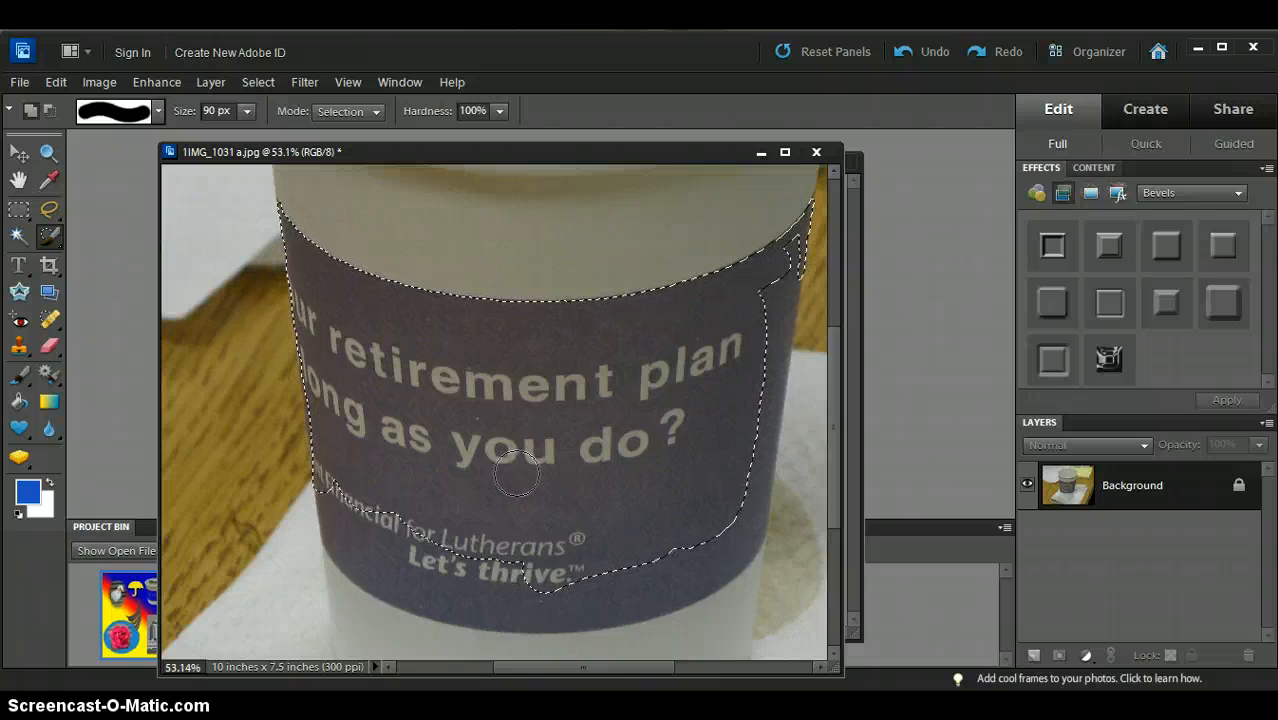
{"action": "mouse_move", "coordinate": [516, 476]}
{"action": "left_mouse_down"}
{"action": "mouse_move", "coordinate": [390, 419]}
{"action": "mouse_move", "coordinate": [450, 410]}
{"action": "mouse_move", "coordinate": [414, 406]}
{"action": "mouse_move", "coordinate": [573, 425]}
{"action": "left_mouse_up"}
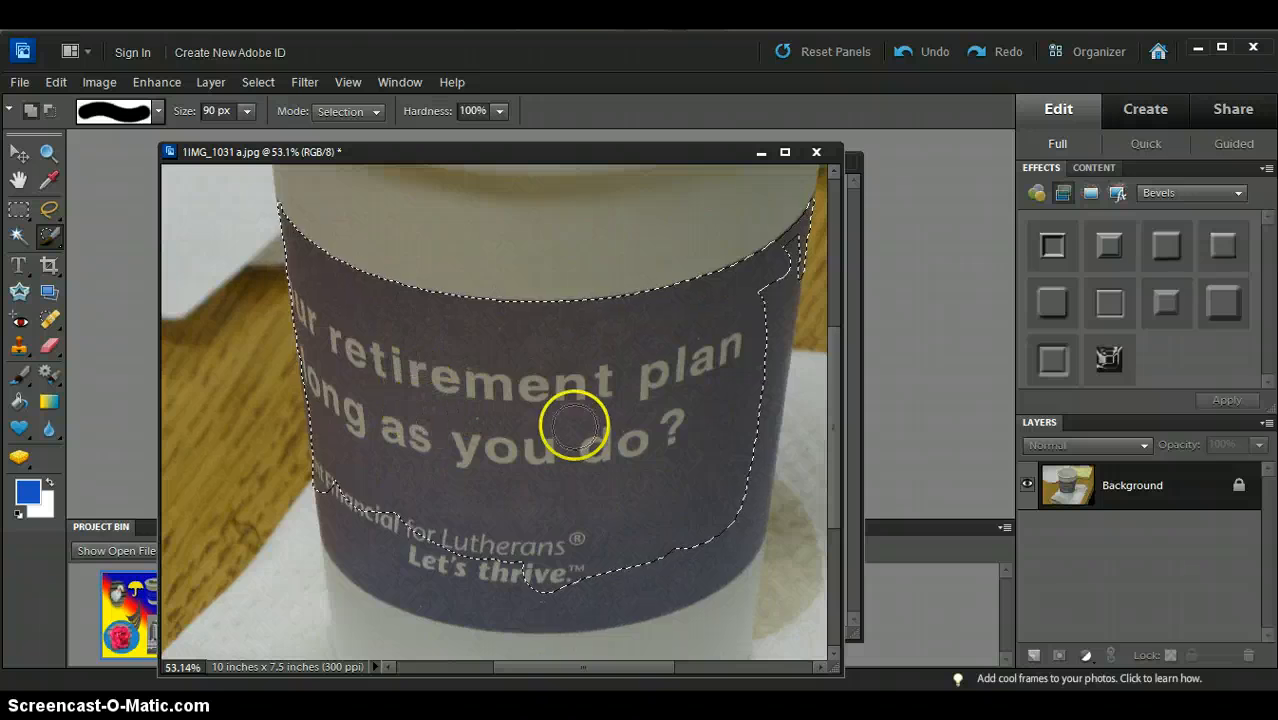